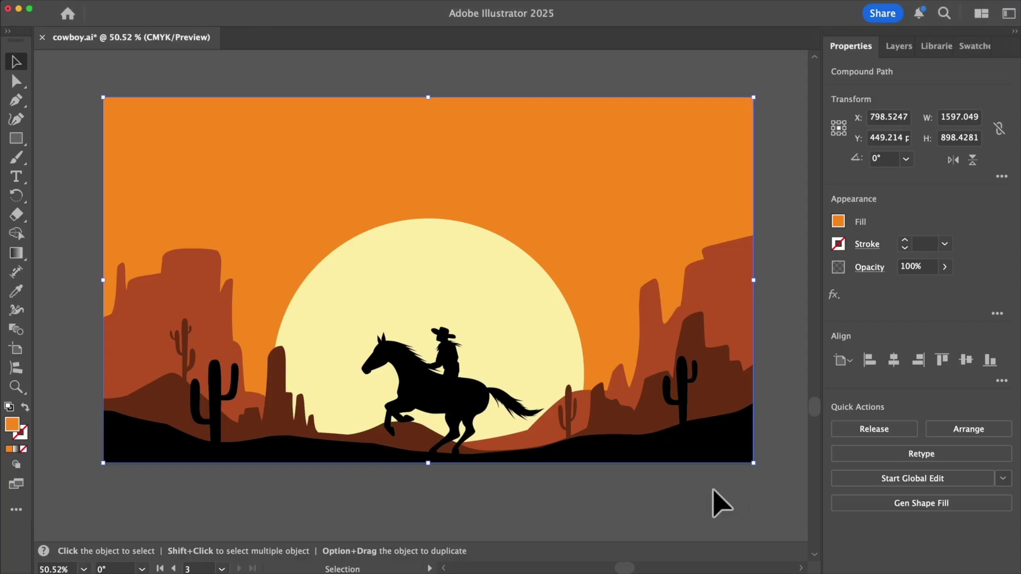
# Select the orange sky shape and switch its fill to a gradient
pyautogui.press('space')
pyautogui.moveTo(393, 244); pyautogui.dragTo(394, 246)
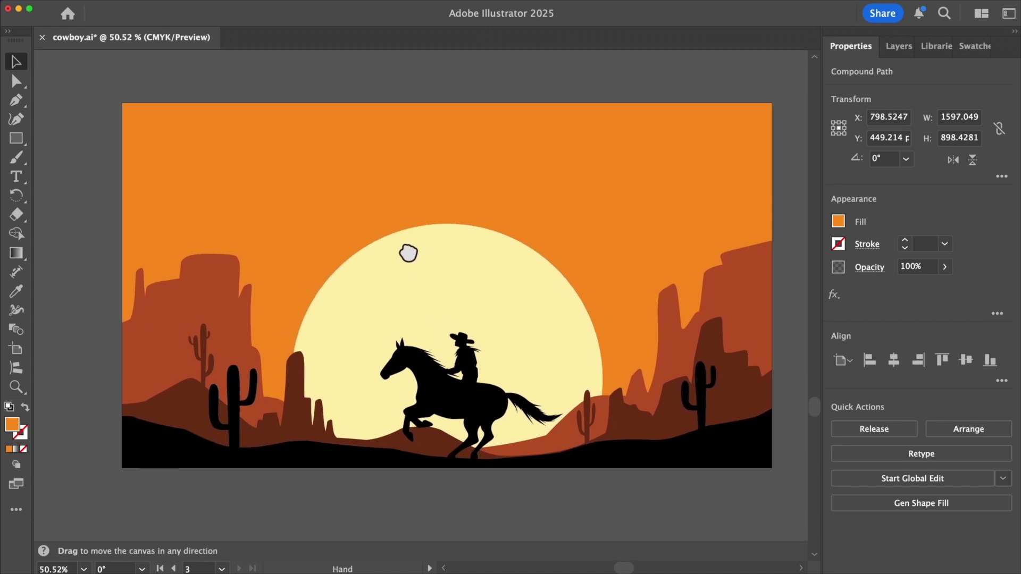
pyautogui.click(770, 299)
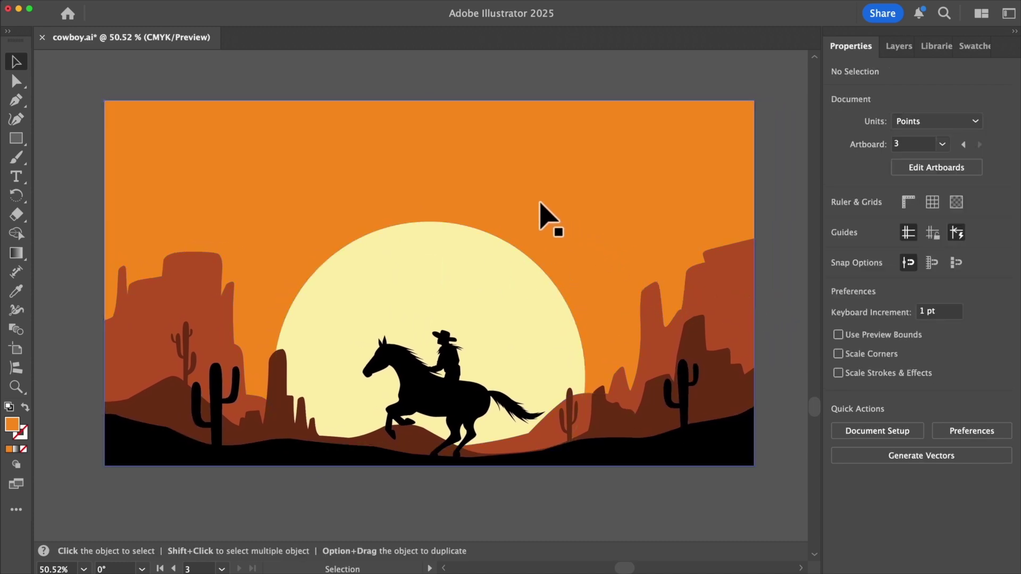
pyautogui.click(549, 217)
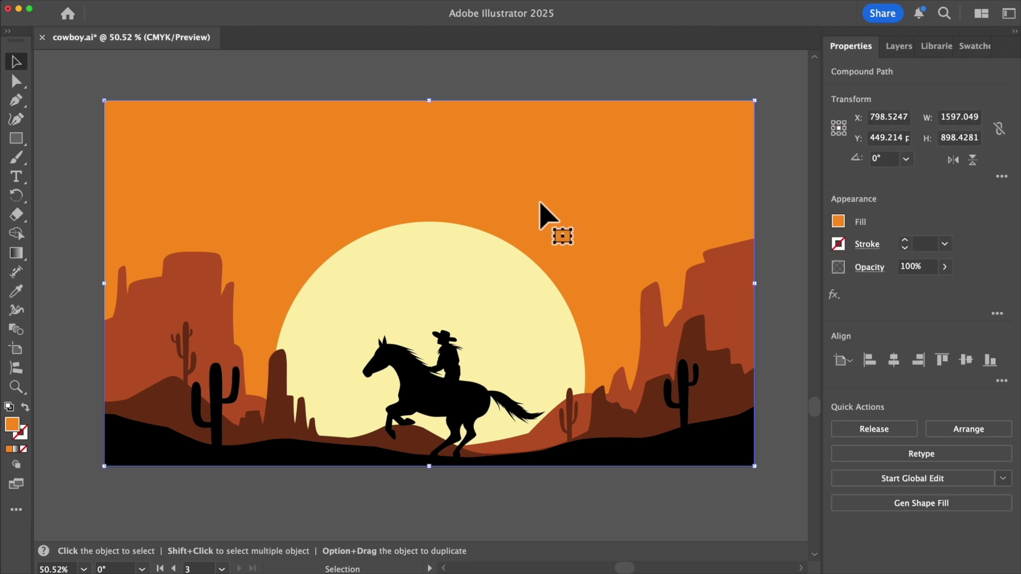
pyautogui.click(541, 203)
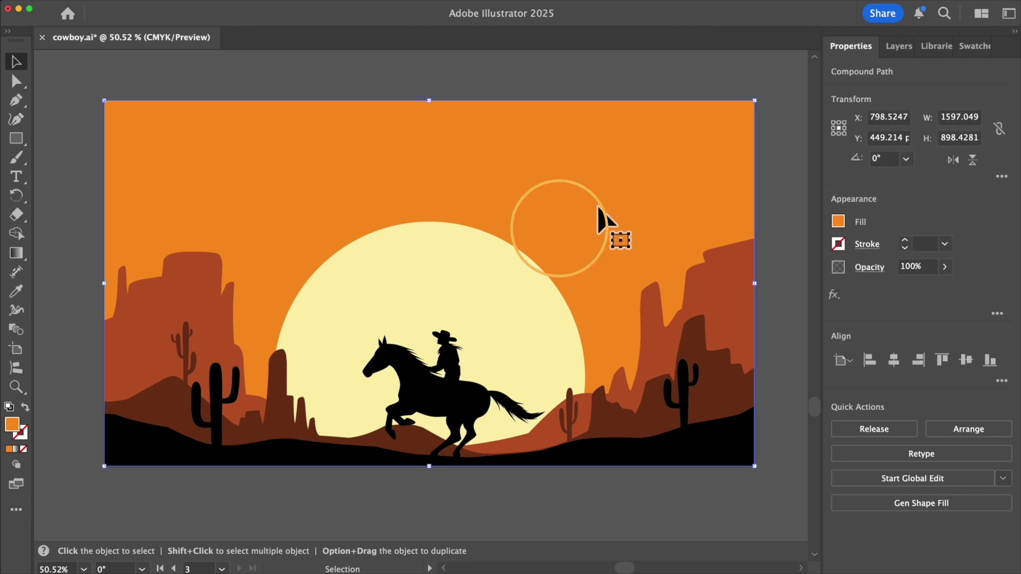
pyautogui.click(840, 220)
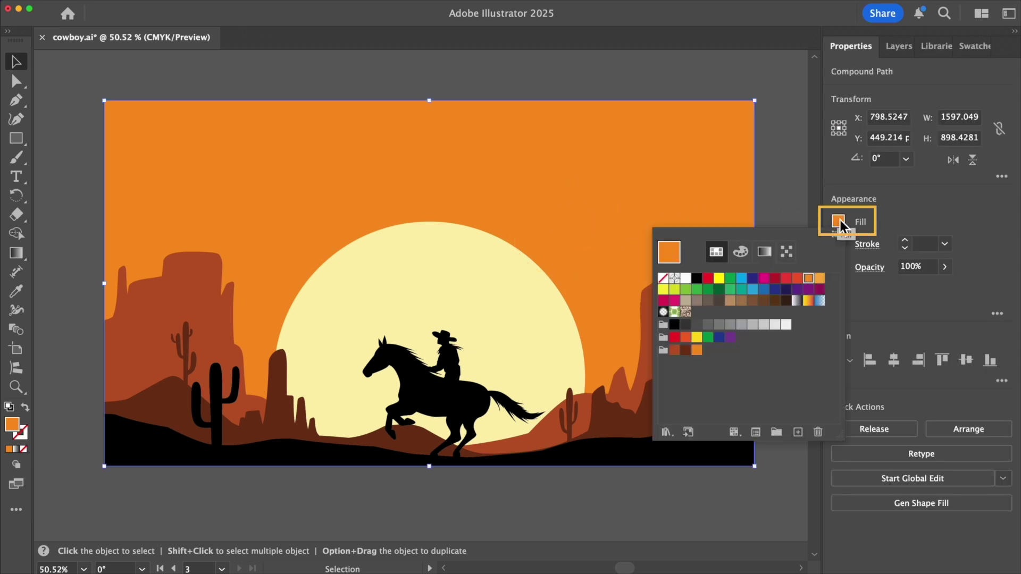
pyautogui.click(770, 253)
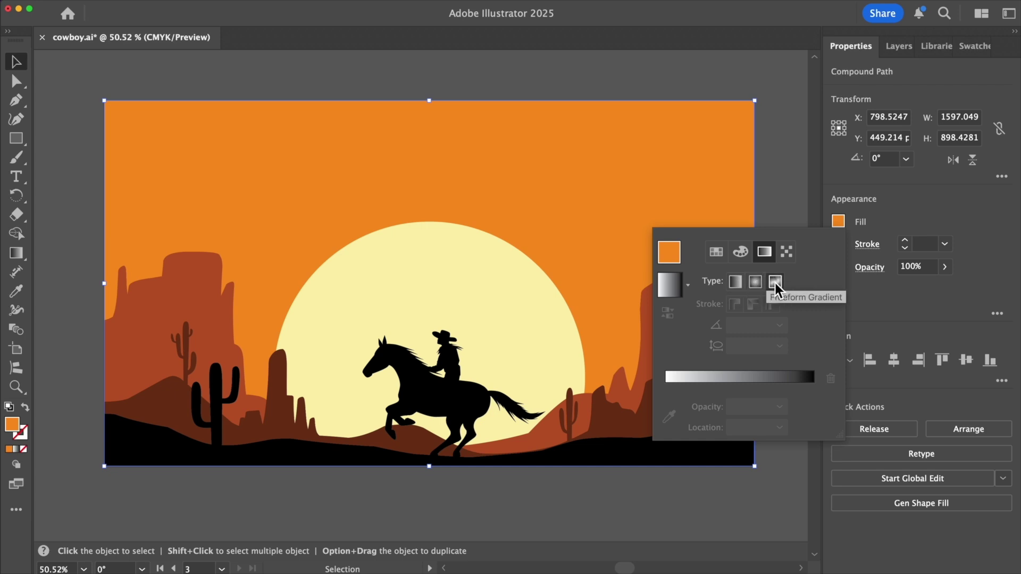
# Apply a linear gradient to the sky and make its left stop red-orange
pyautogui.click(739, 283)
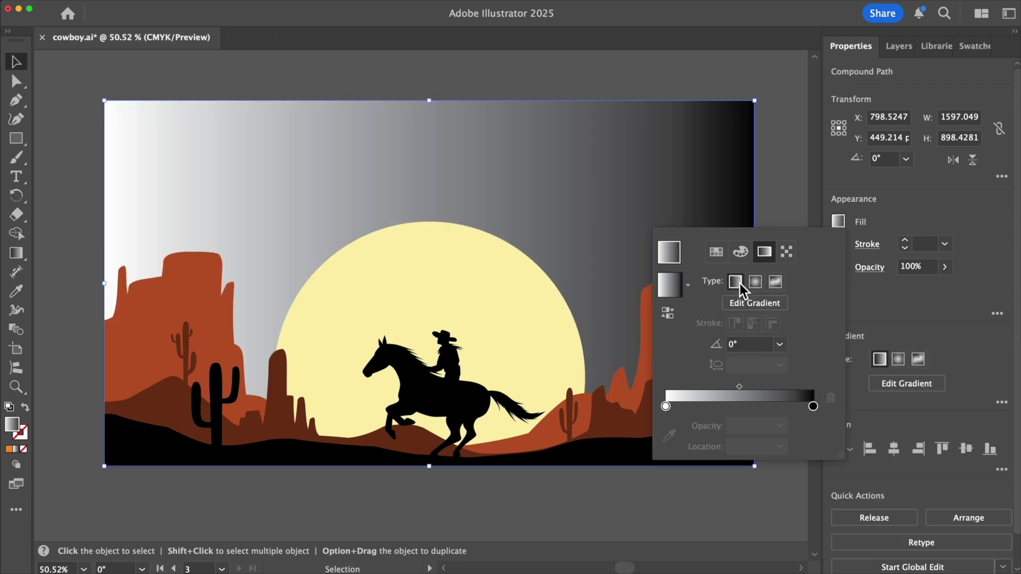
pyautogui.doubleClick(666, 407)
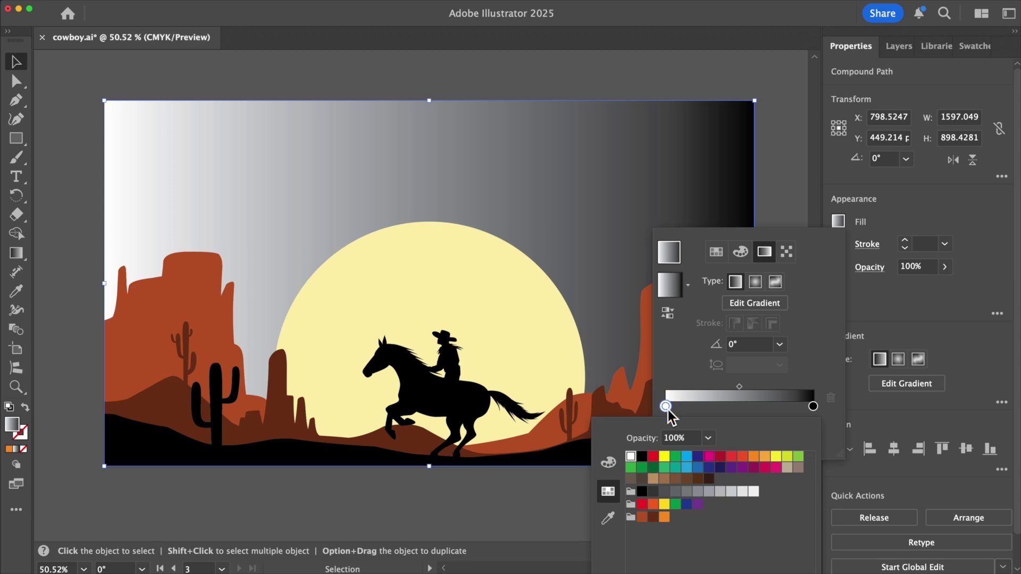
pyautogui.click(742, 456)
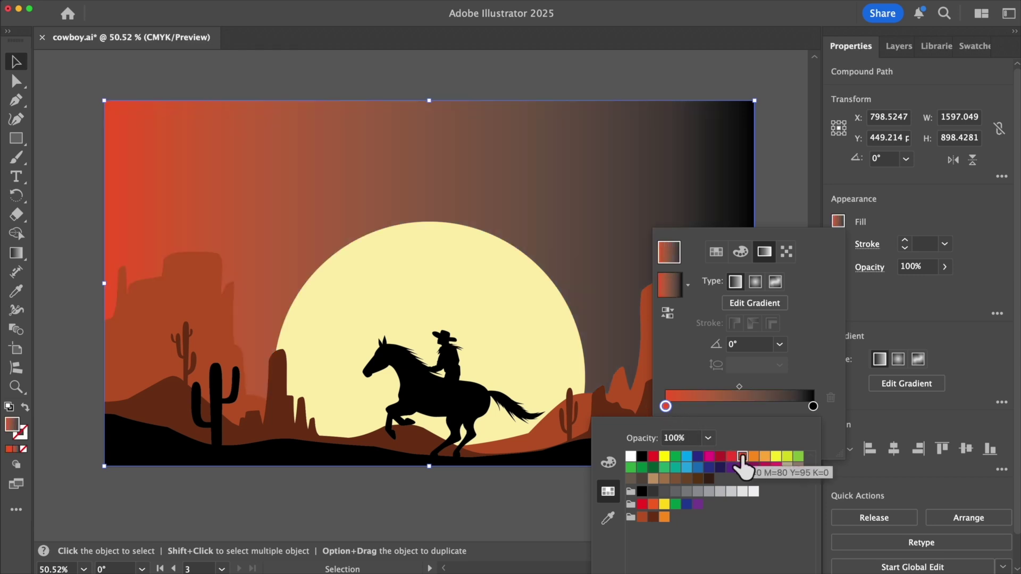
pyautogui.click(813, 406)
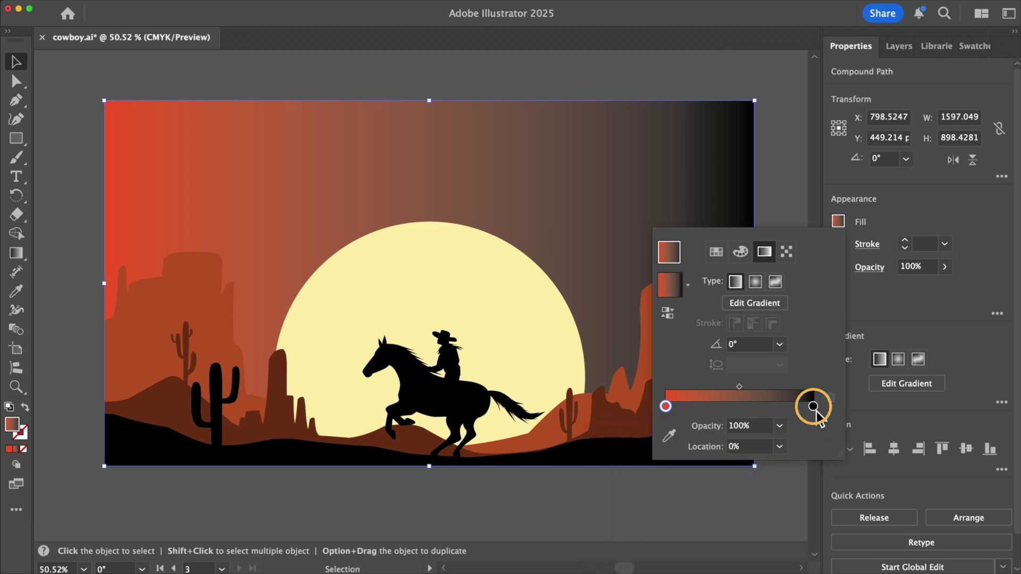
# Make the sky gradient's right stop orange and add an extra stop
pyautogui.doubleClick(813, 406)
pyautogui.click(764, 456)
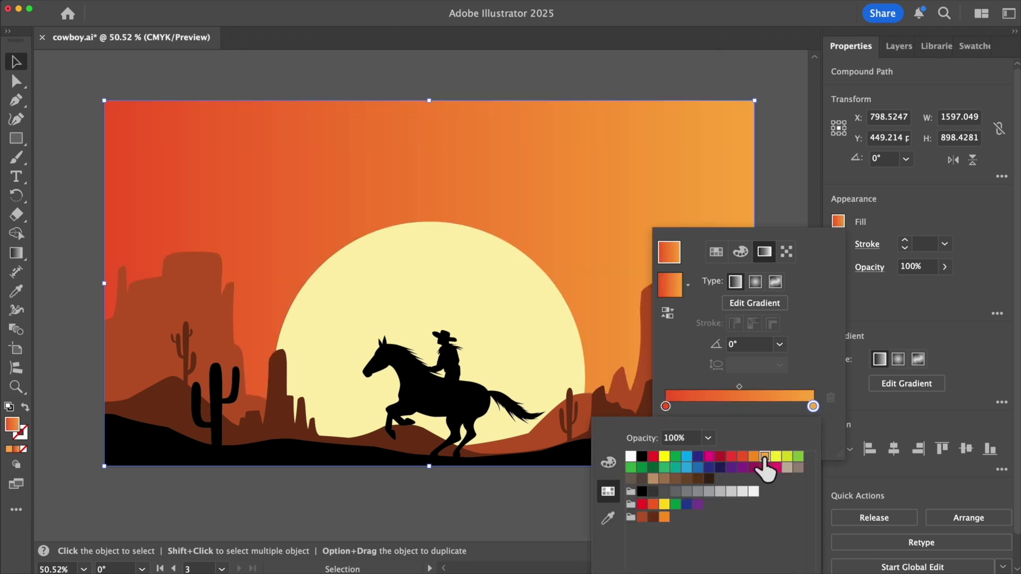
pyautogui.click(763, 409)
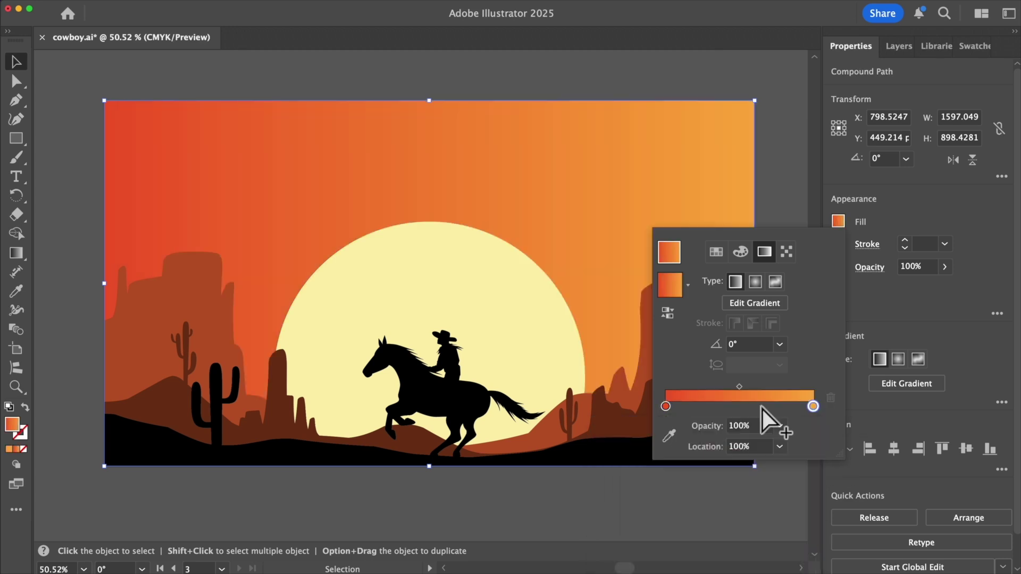
pyautogui.click(773, 406)
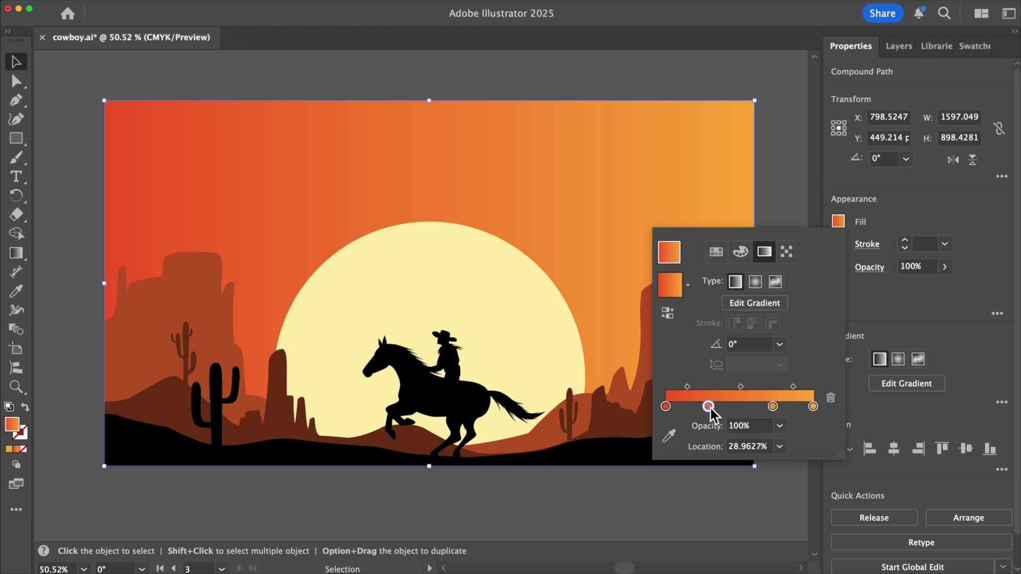
# Delete the extra stops, leaving red-orange and orange, and shift the midpoint toward orange
pyautogui.click(831, 399)
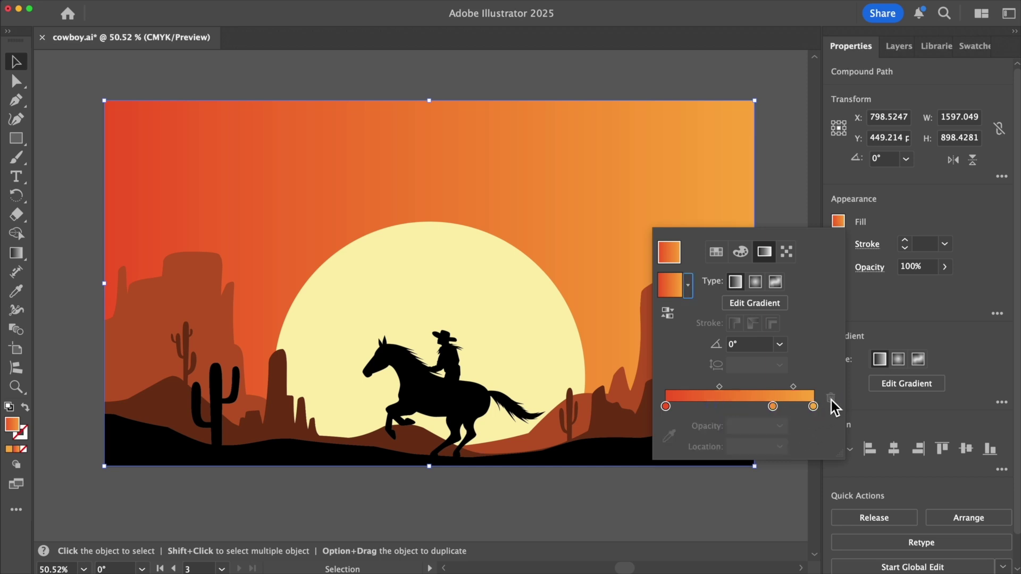
pyautogui.click(773, 406)
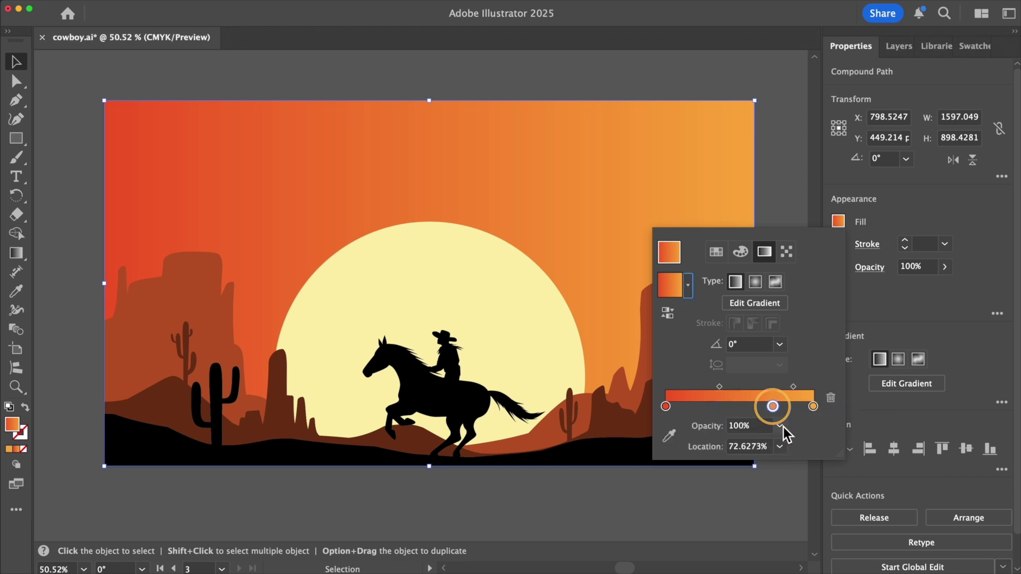
pyautogui.click(780, 426)
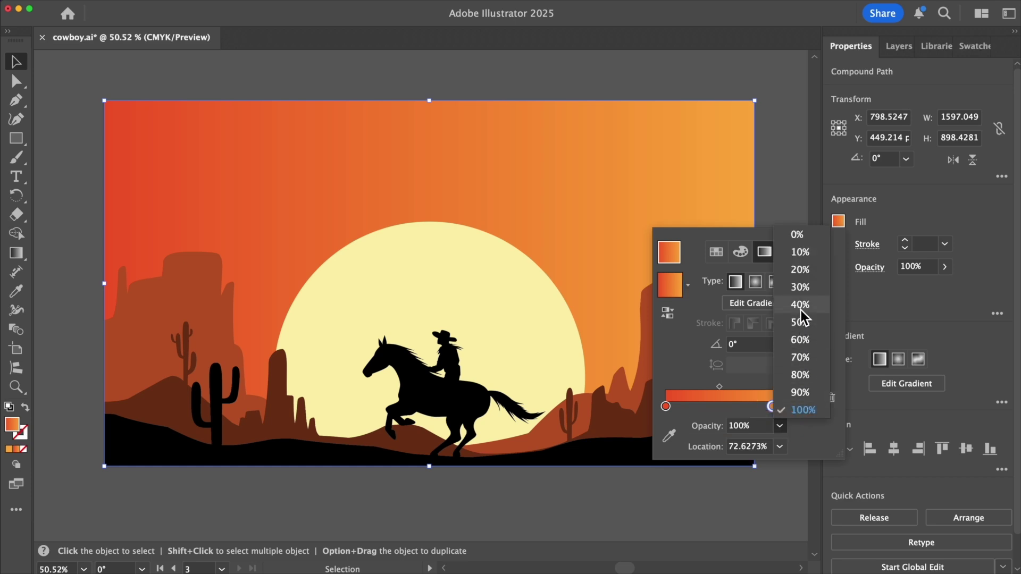
pyautogui.click(800, 307)
pyautogui.click(831, 399)
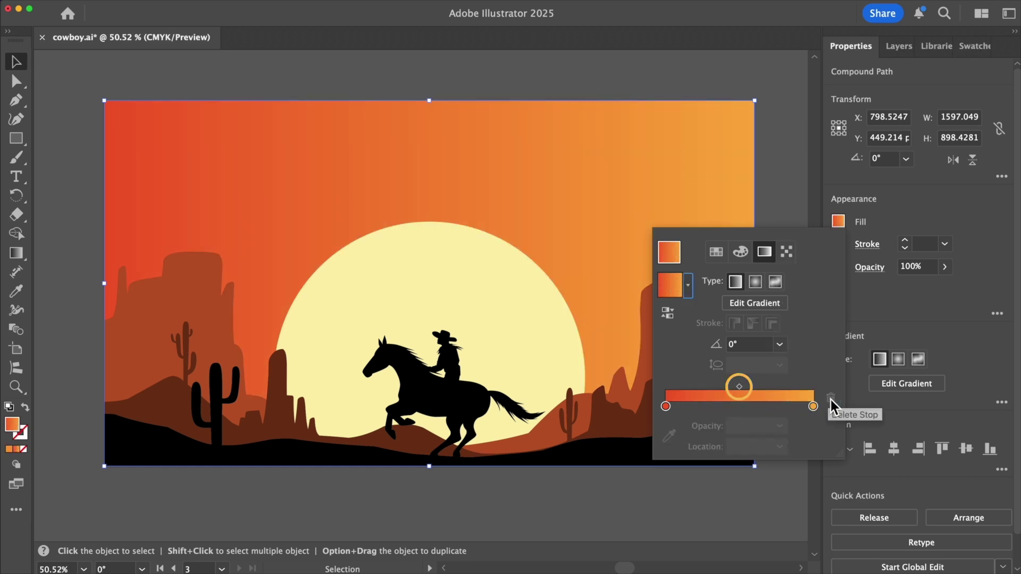
pyautogui.moveTo(741, 391)
pyautogui.mouseDown()
pyautogui.moveTo(794, 393)
pyautogui.moveTo(711, 389)
pyautogui.moveTo(750, 388)
pyautogui.mouseUp()
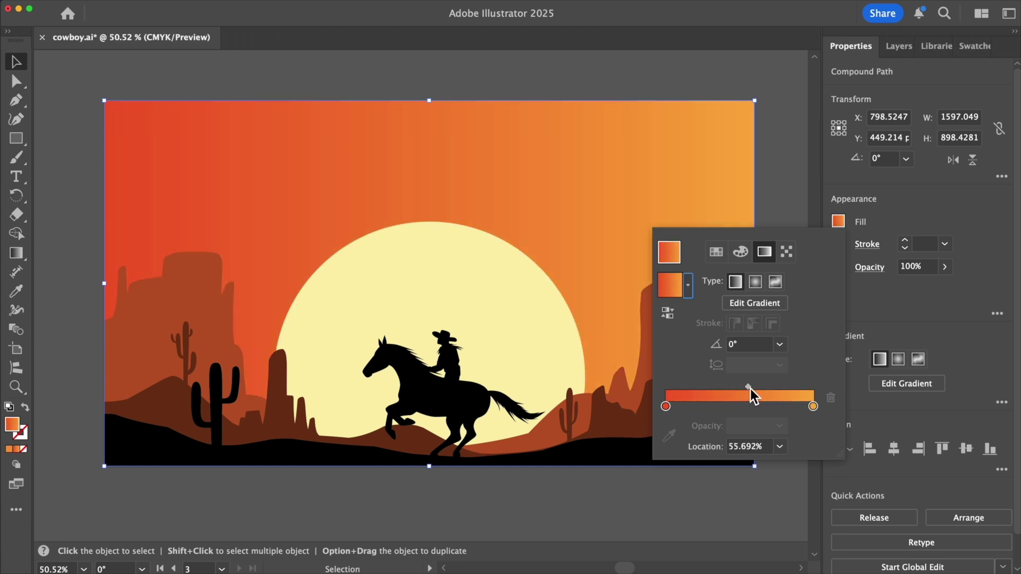
# Redraw the sky gradient vertically with the Gradient tool, red at the horizon, orange above
pyautogui.click(784, 210)
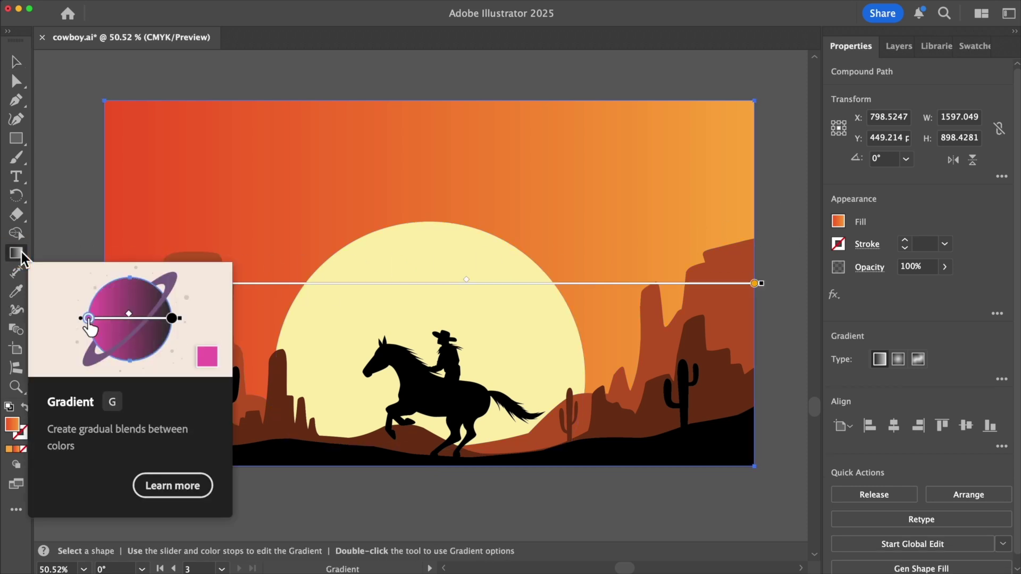
pyautogui.click(21, 252)
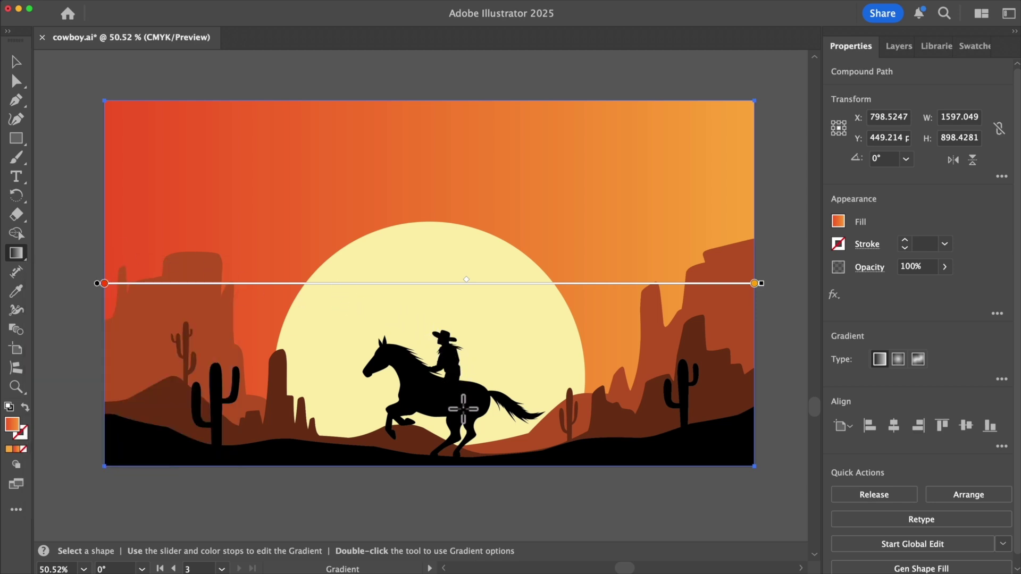
pyautogui.moveTo(461, 434)
pyautogui.mouseDown()
pyautogui.moveTo(467, 165)
pyautogui.moveTo(443, 172)
pyautogui.mouseUp()
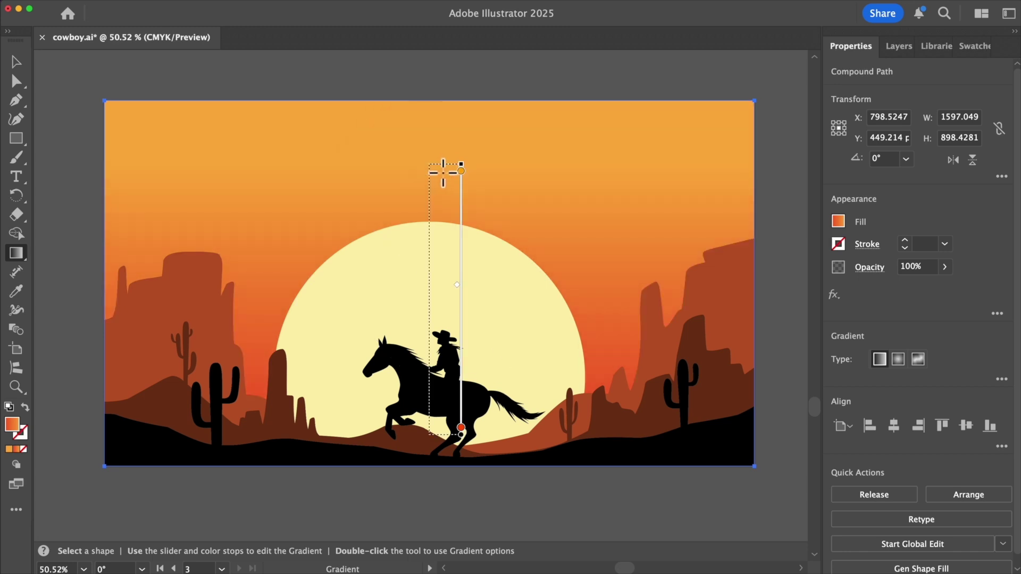
pyautogui.moveTo(443, 171); pyautogui.dragTo(486, 144)
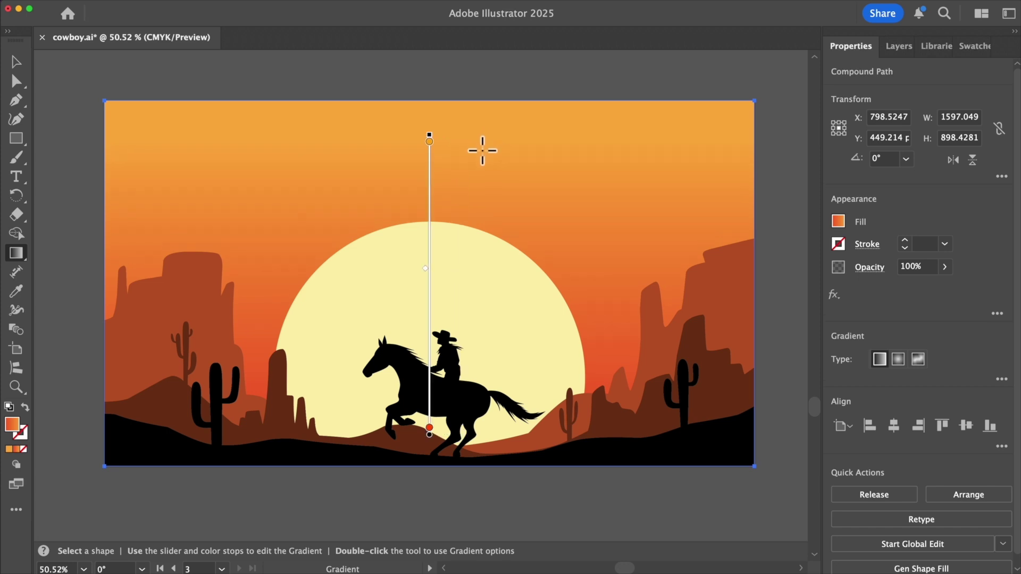
# Save the vertical sky gradient as a new swatch named BG in the Swatches panel
pyautogui.press('v')
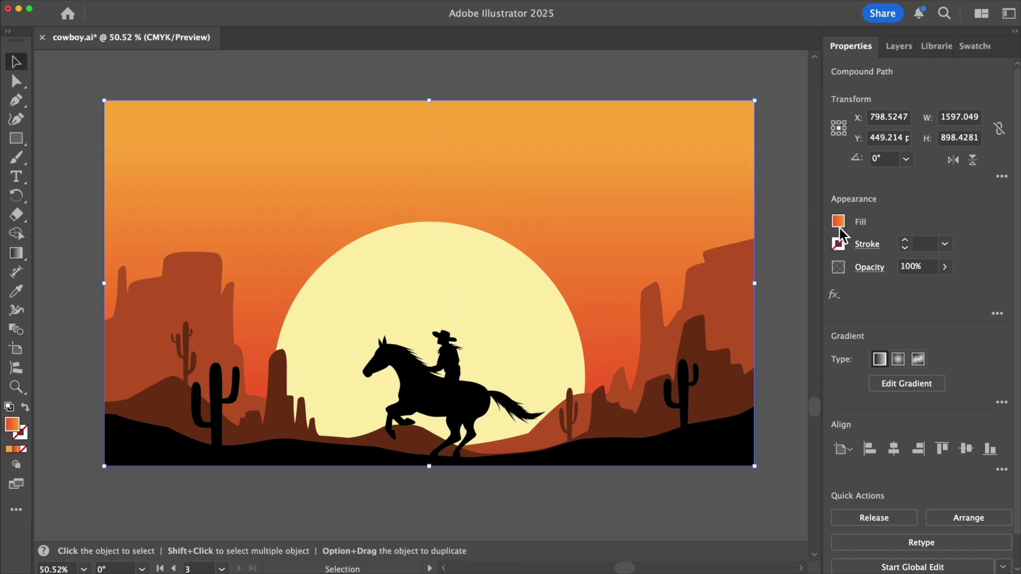
pyautogui.click(840, 227)
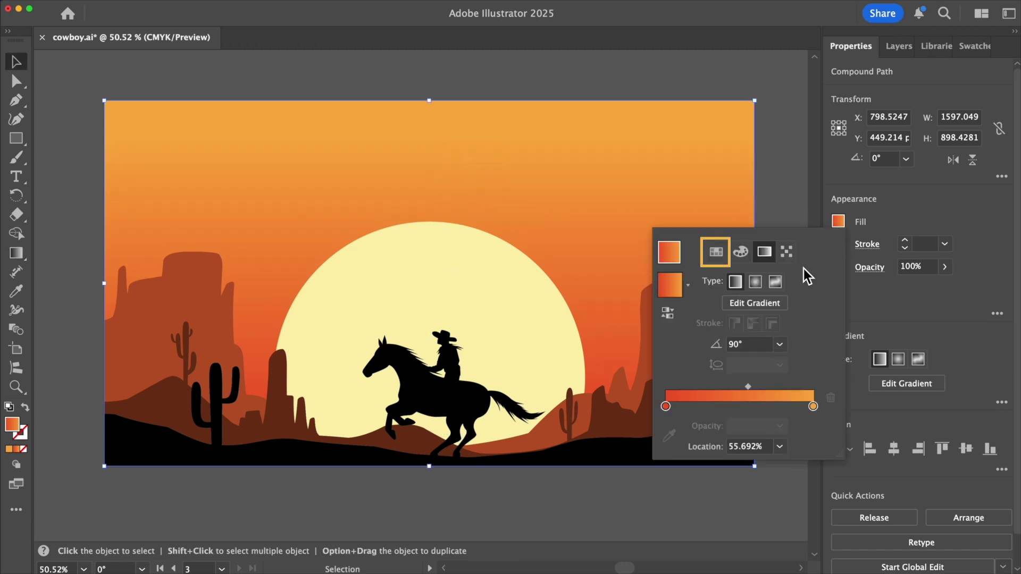
pyautogui.click(717, 253)
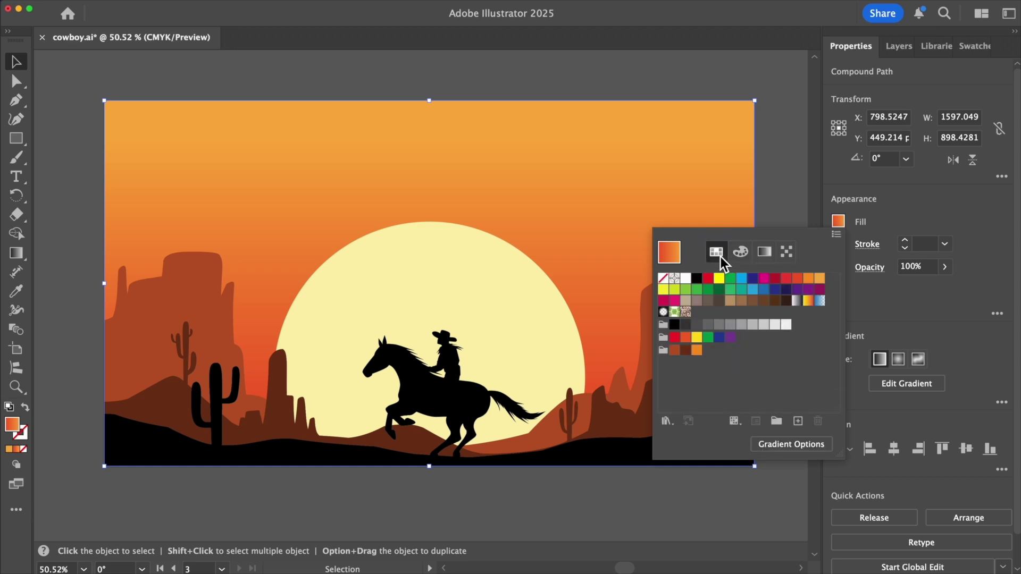
pyautogui.click(804, 421)
pyautogui.write('BG')
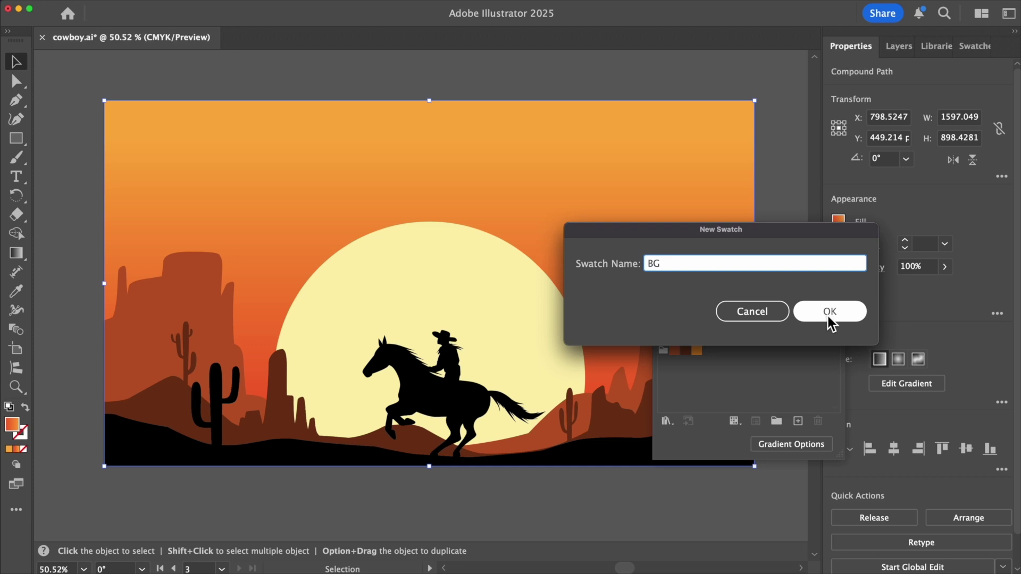
pyautogui.click(827, 316)
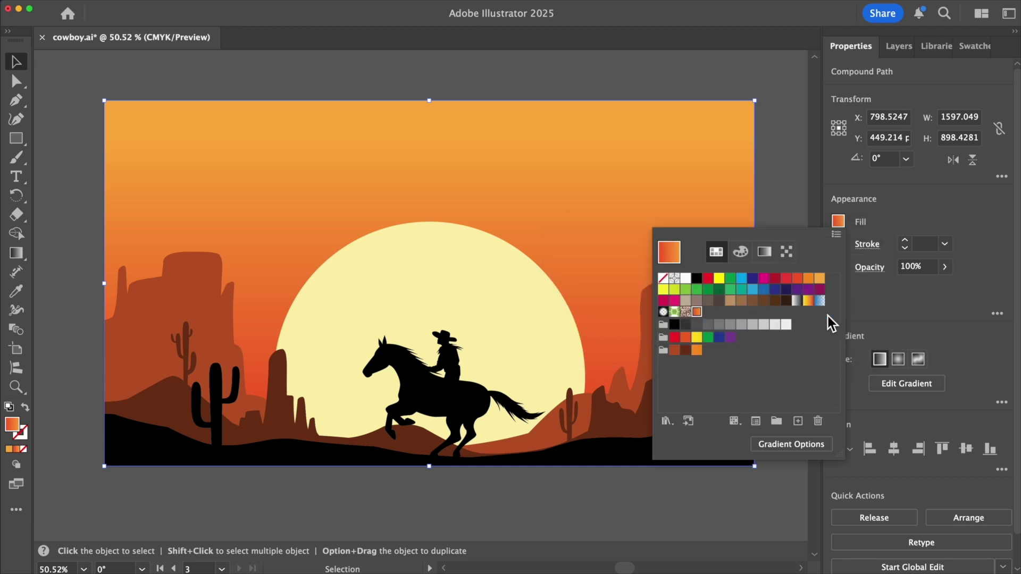
pyautogui.click(975, 55)
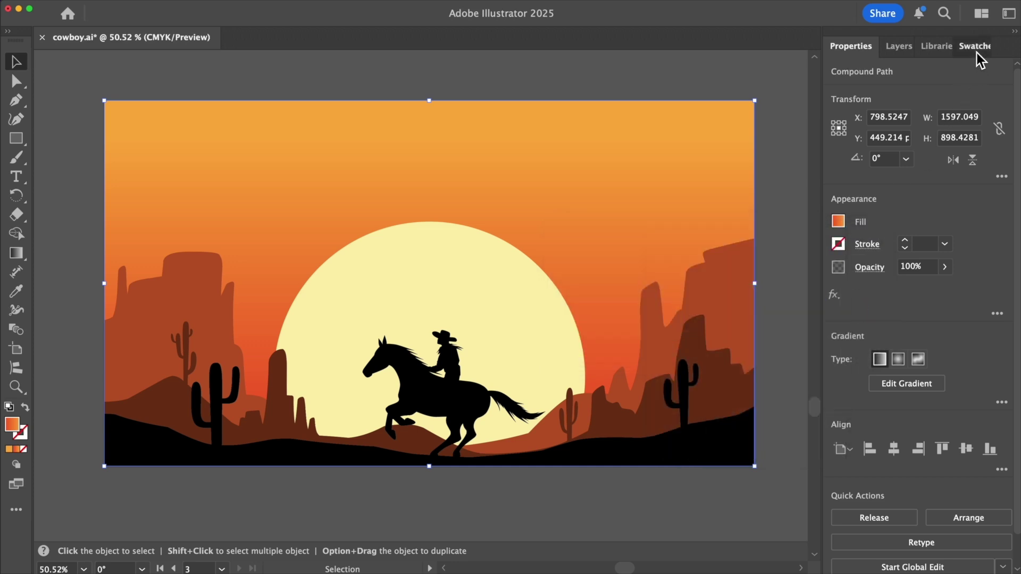
pyautogui.click(977, 52)
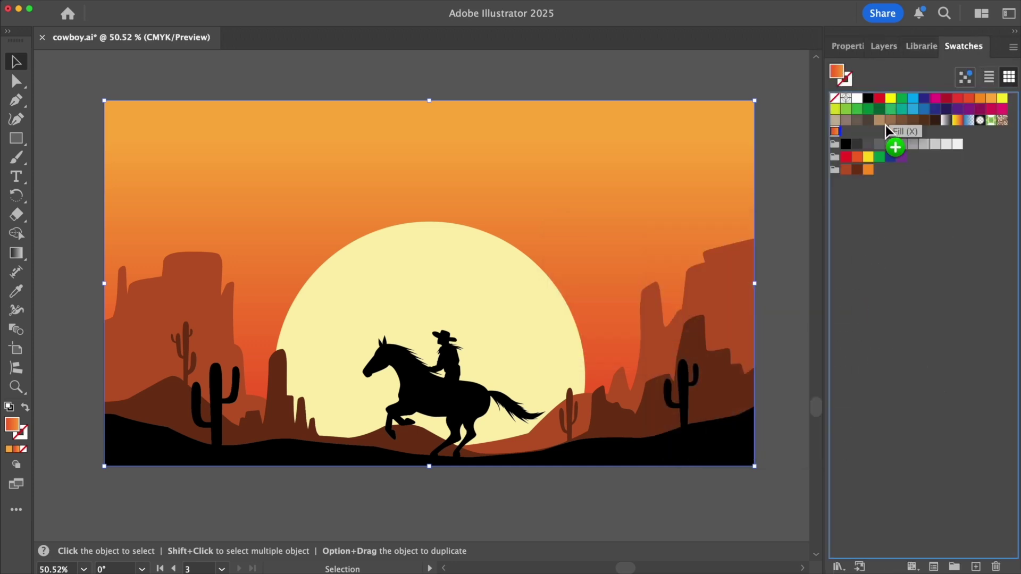
pyautogui.moveTo(872, 89); pyautogui.dragTo(884, 130)
# Select the sun circle and give it a radial gradient fill
pyautogui.click(847, 47)
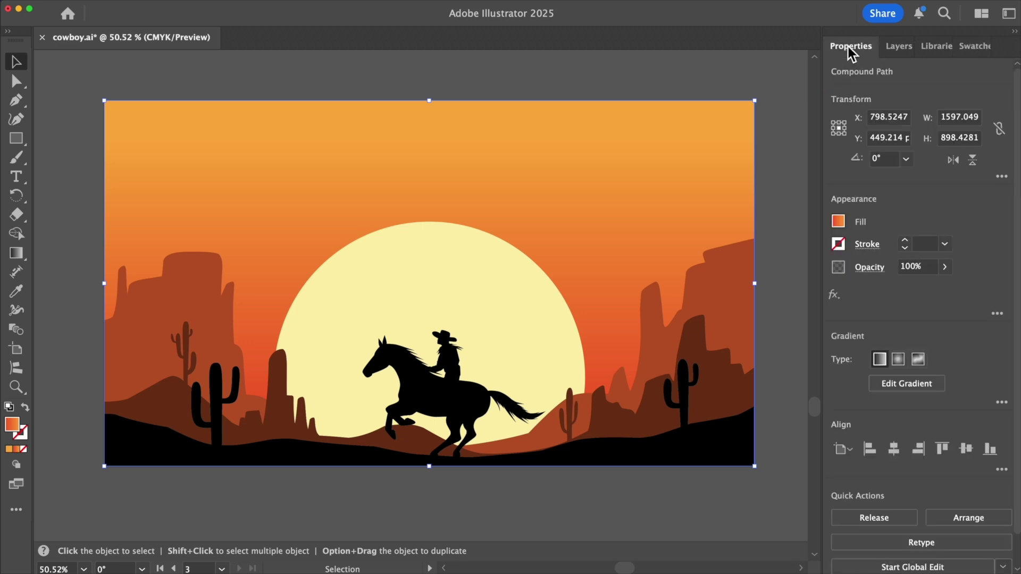
pyautogui.click(788, 126)
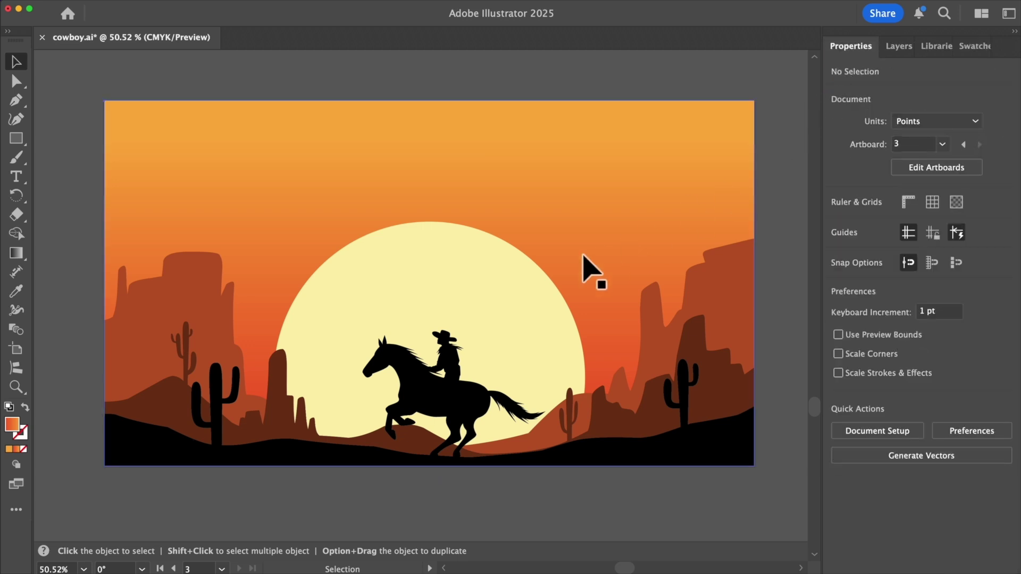
pyautogui.click(529, 296)
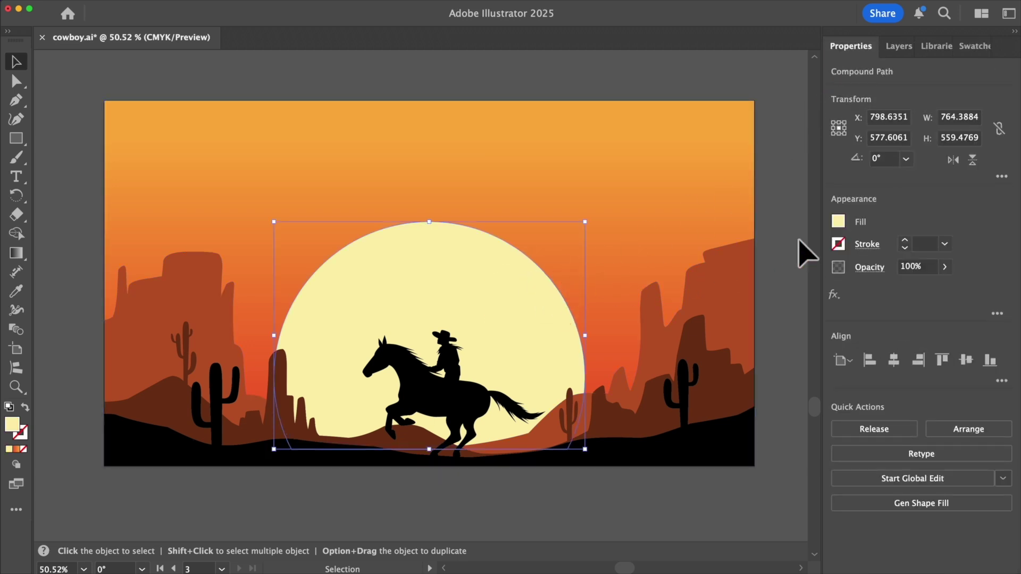
pyautogui.click(838, 222)
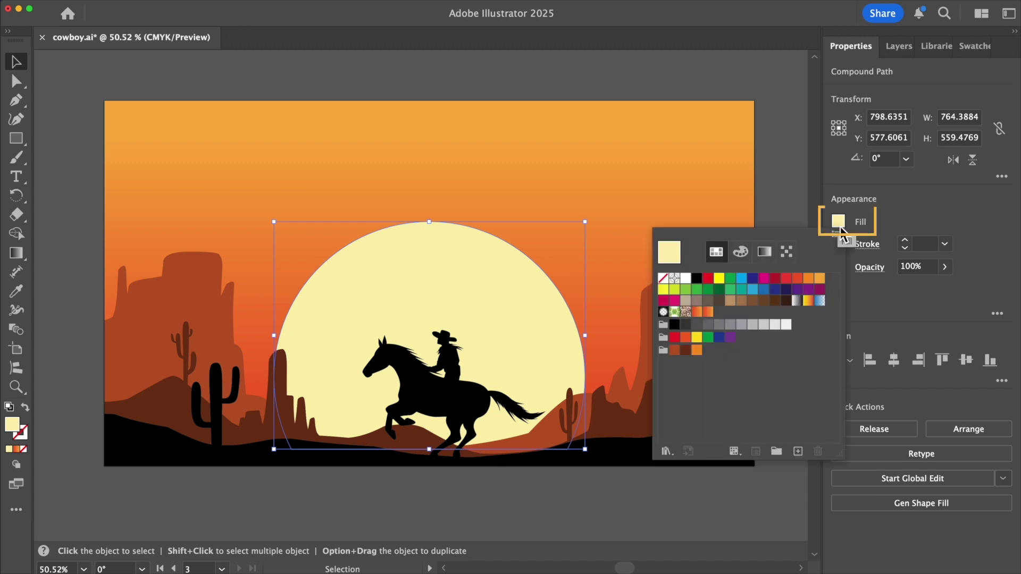
pyautogui.click(773, 256)
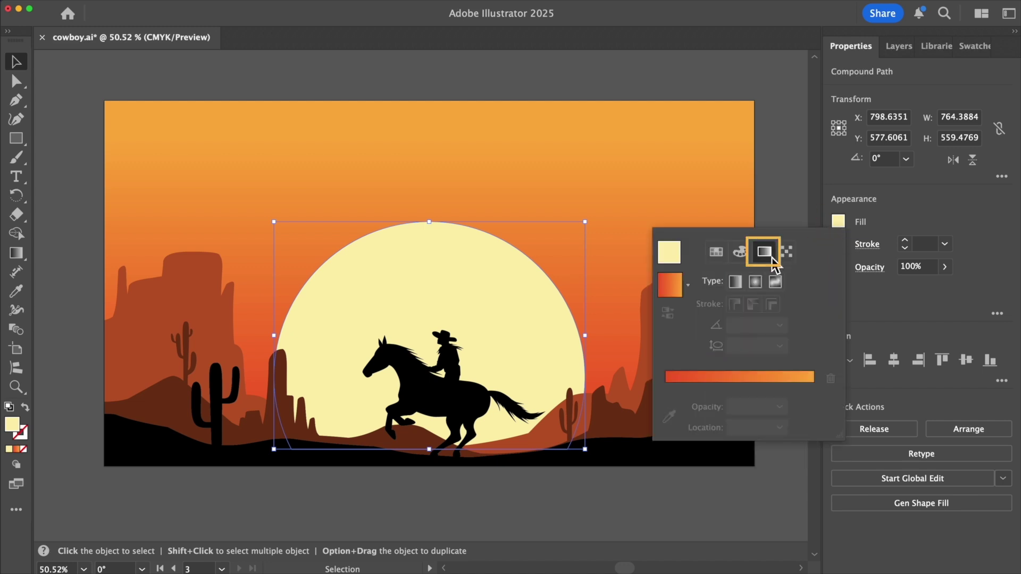
pyautogui.click(759, 281)
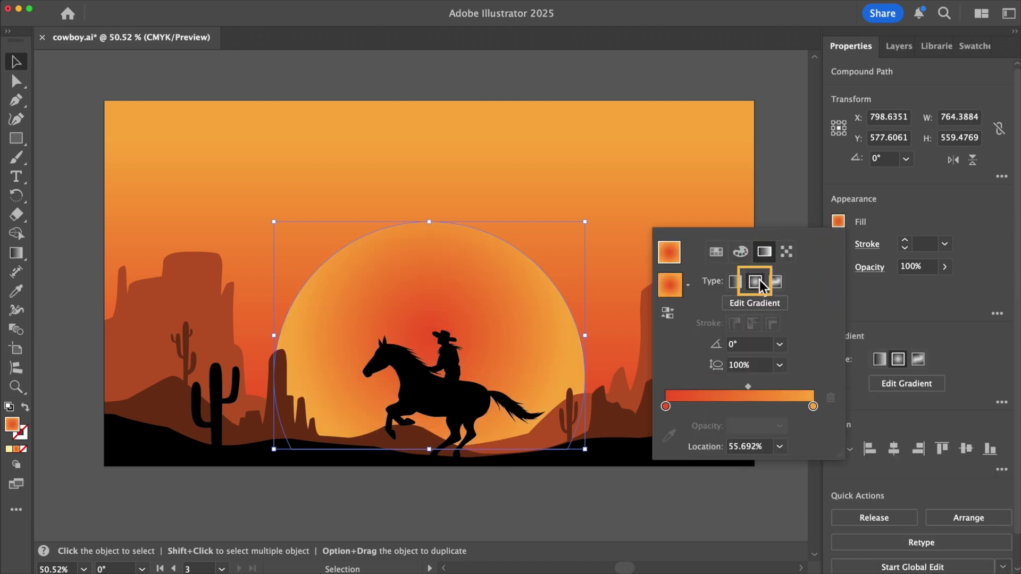
# Set the sun's gradient stops to yellow at the centre and deeper orange at the edge
pyautogui.doubleClick(665, 407)
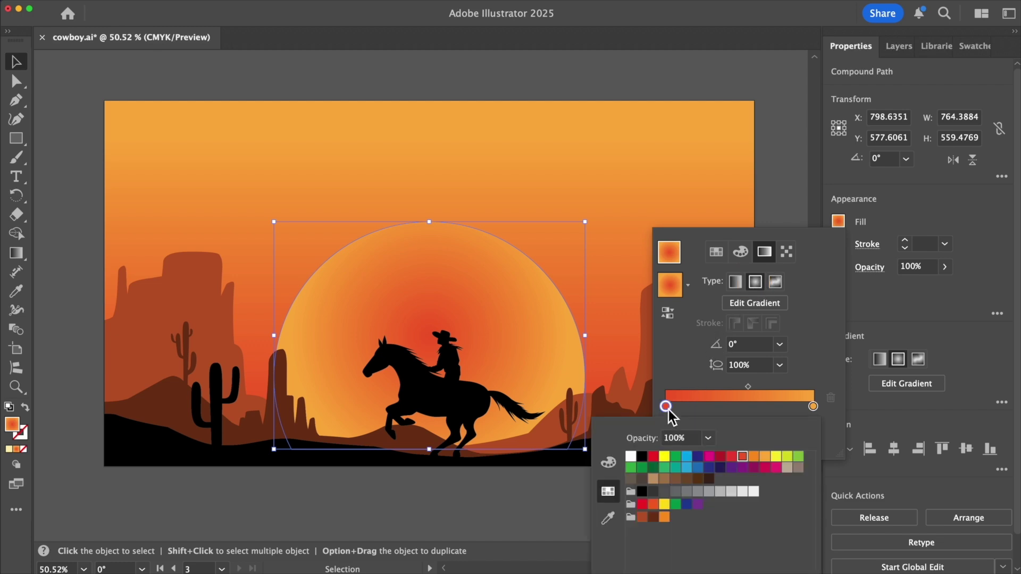
pyautogui.click(776, 456)
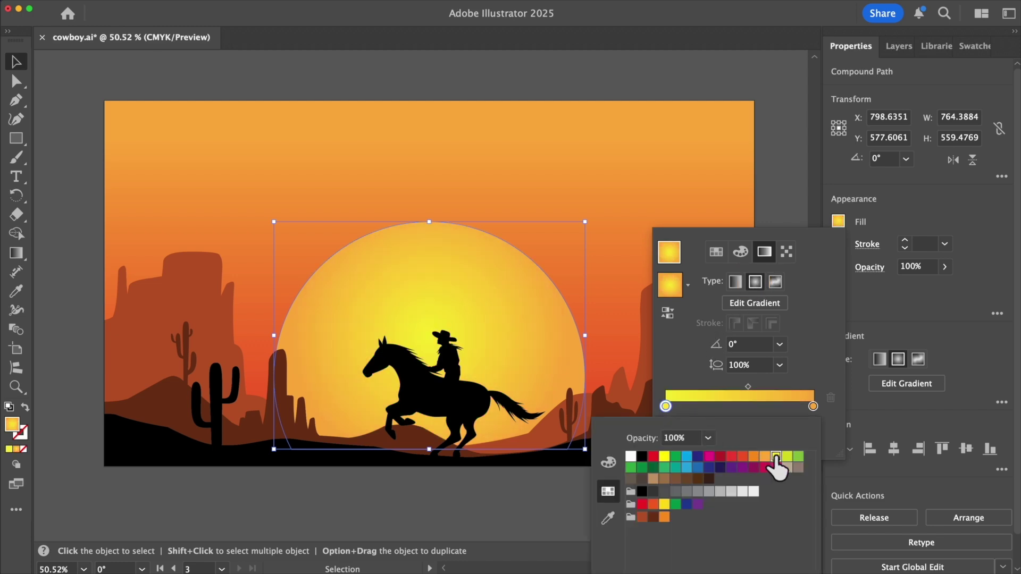
pyautogui.click(816, 413)
pyautogui.doubleClick(814, 409)
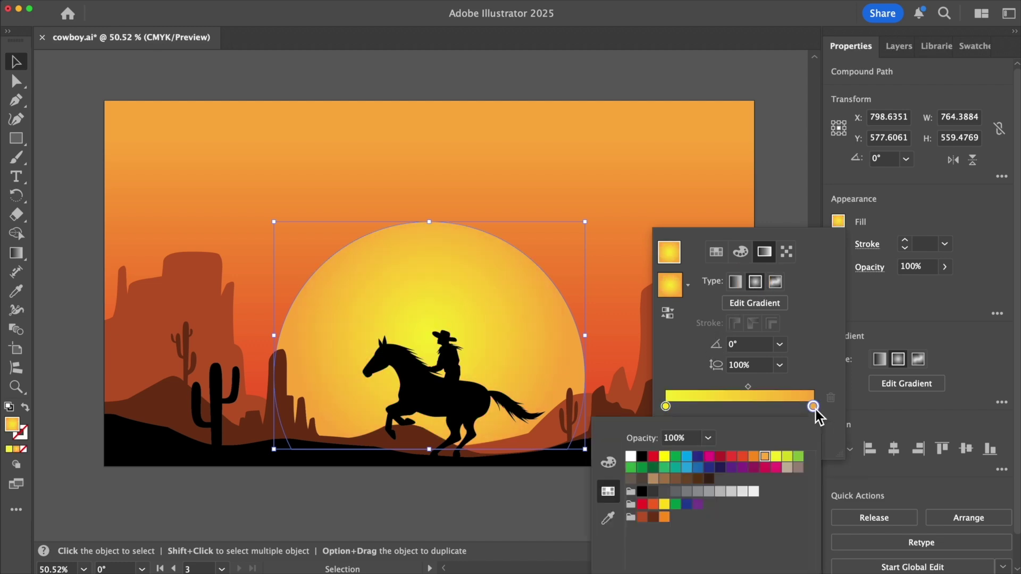
pyautogui.click(753, 456)
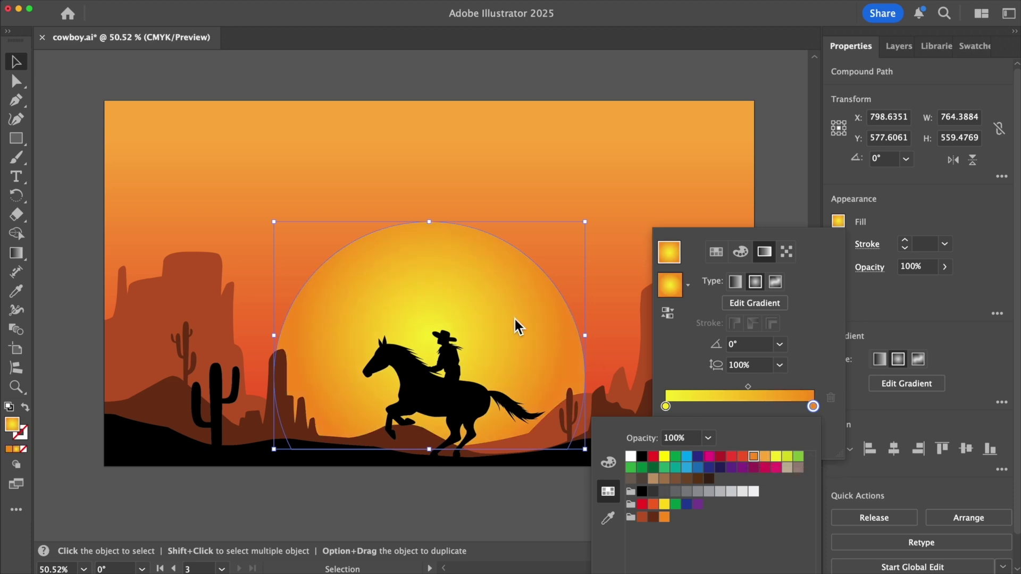
# Drag the sun's radial gradient downward so the yellow glow sits low behind the rider
pyautogui.press('g')
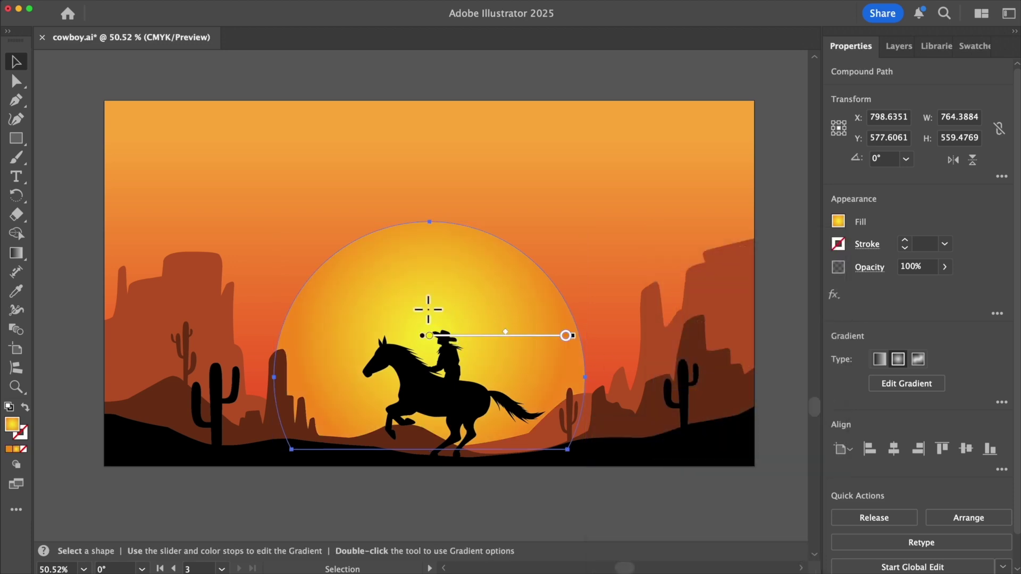
pyautogui.moveTo(494, 335)
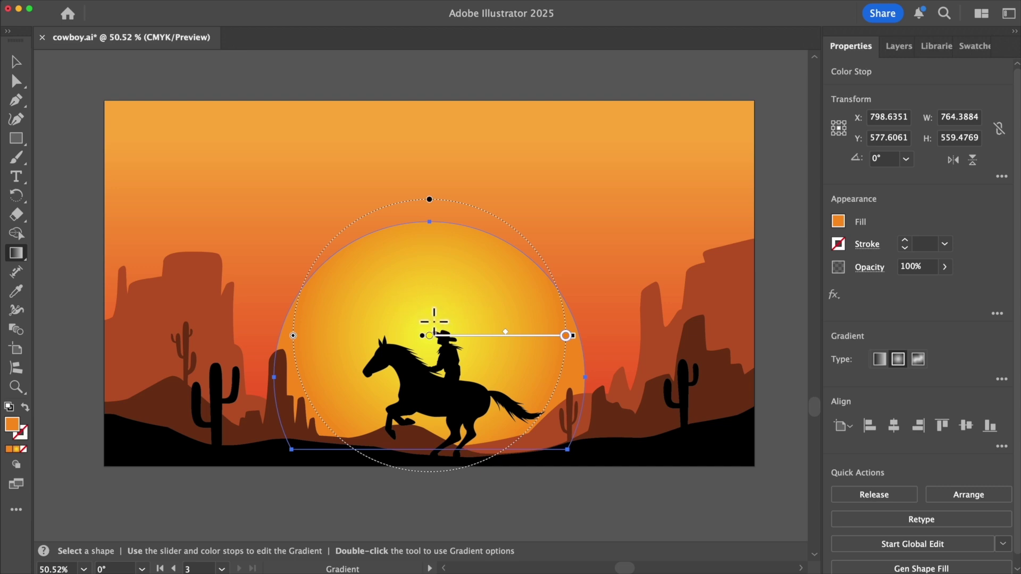
pyautogui.moveTo(431, 318); pyautogui.dragTo(430, 470)
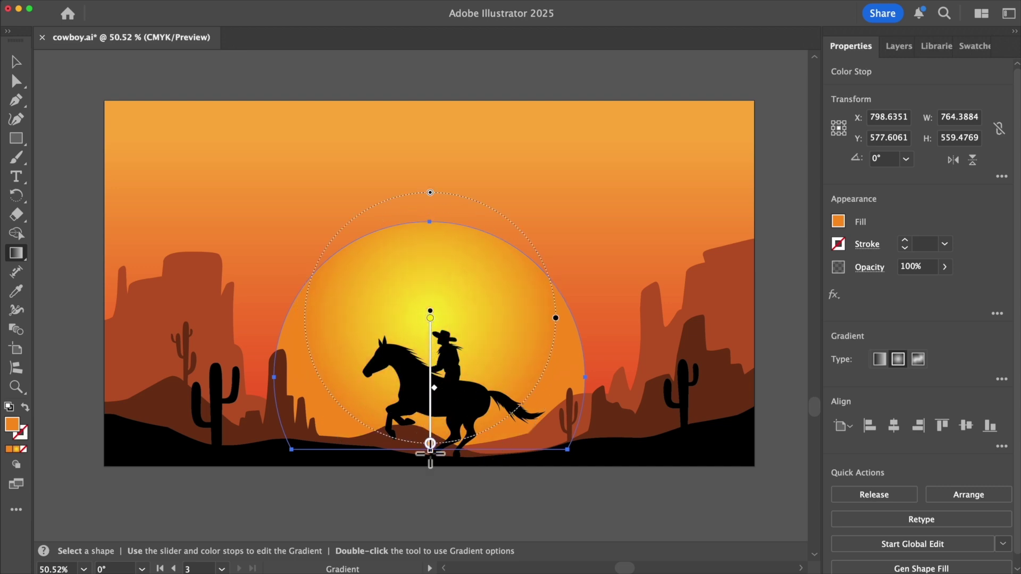
pyautogui.moveTo(430, 470); pyautogui.dragTo(430, 457)
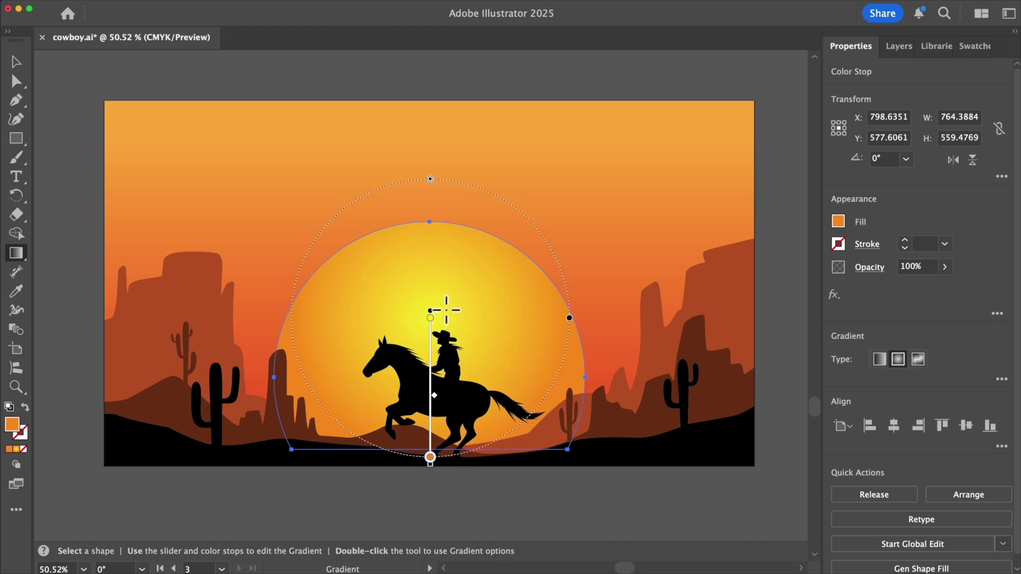
pyautogui.moveTo(438, 309); pyautogui.dragTo(434, 347)
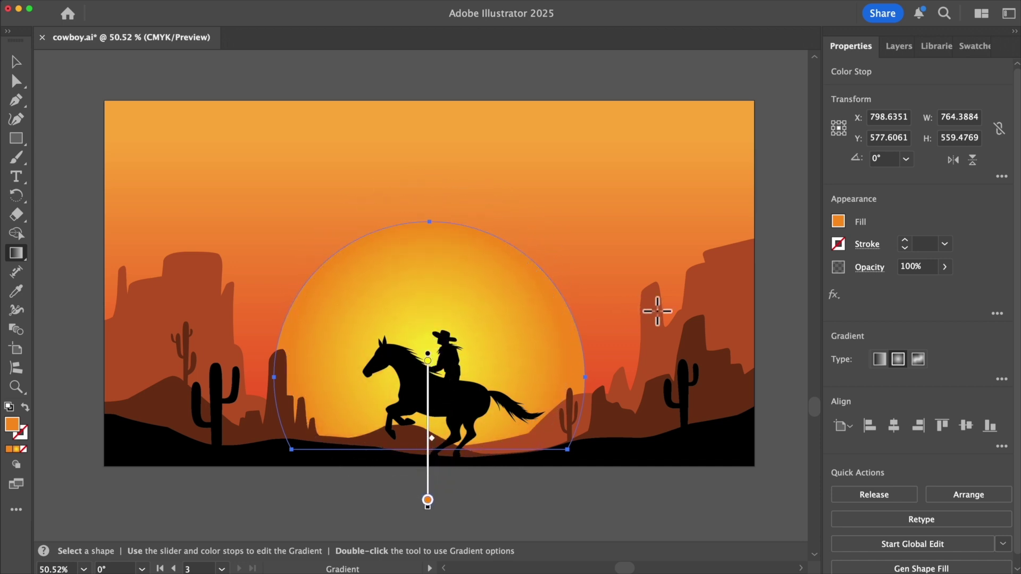
# Select the canyon mountains and apply a freeform gradient fill
pyautogui.press('v')
pyautogui.click(781, 301)
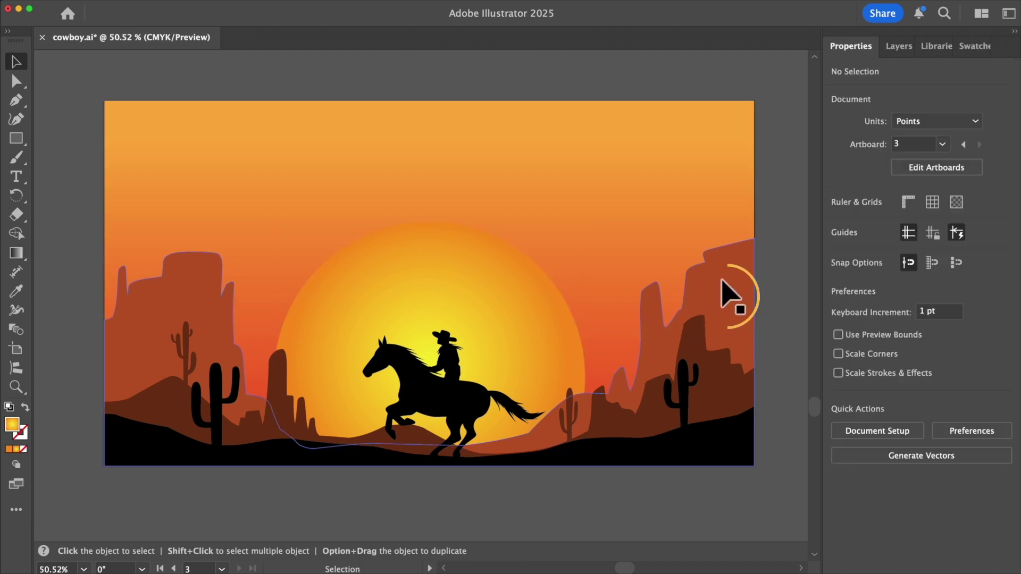
pyautogui.click(727, 296)
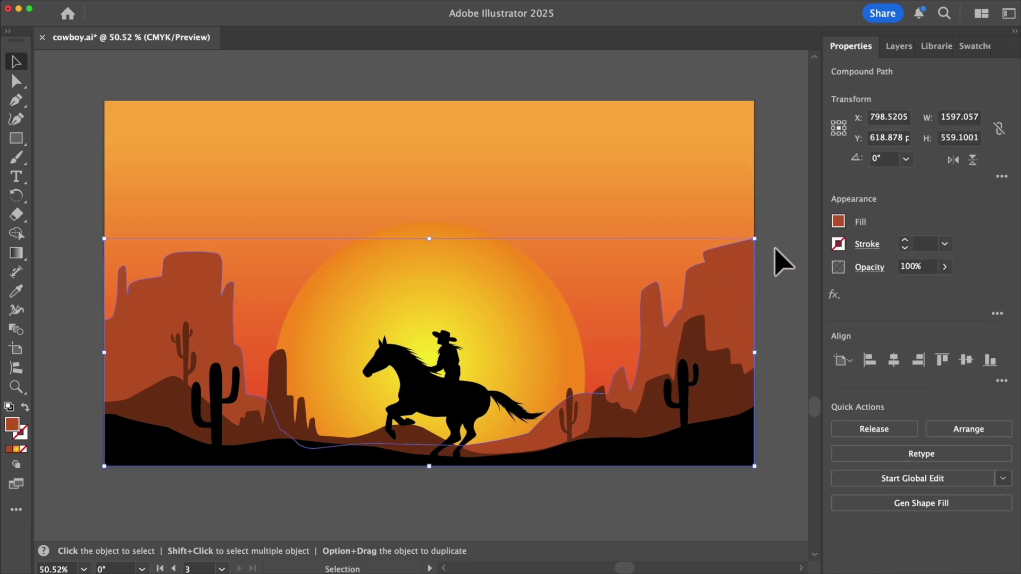
pyautogui.click(839, 221)
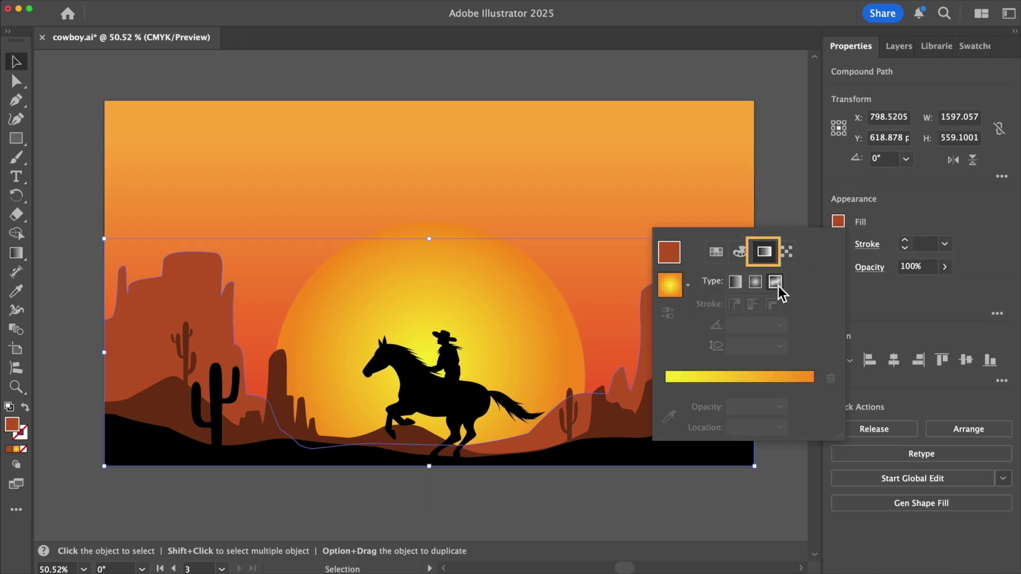
pyautogui.click(777, 290)
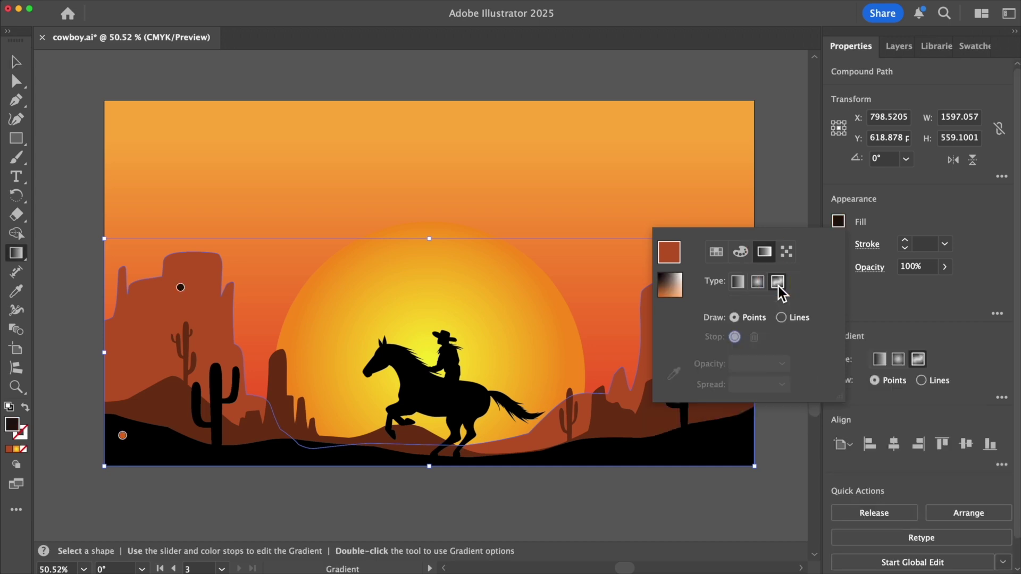
pyautogui.click(180, 288)
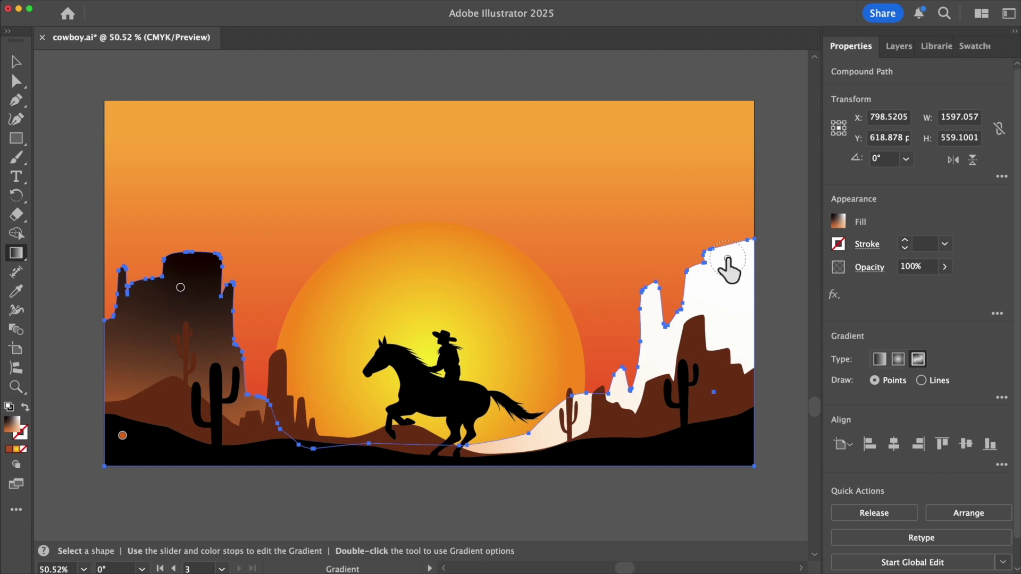
# Make the right canyon's colour point orange and move it lower
pyautogui.doubleClick(727, 260)
pyautogui.click(657, 307)
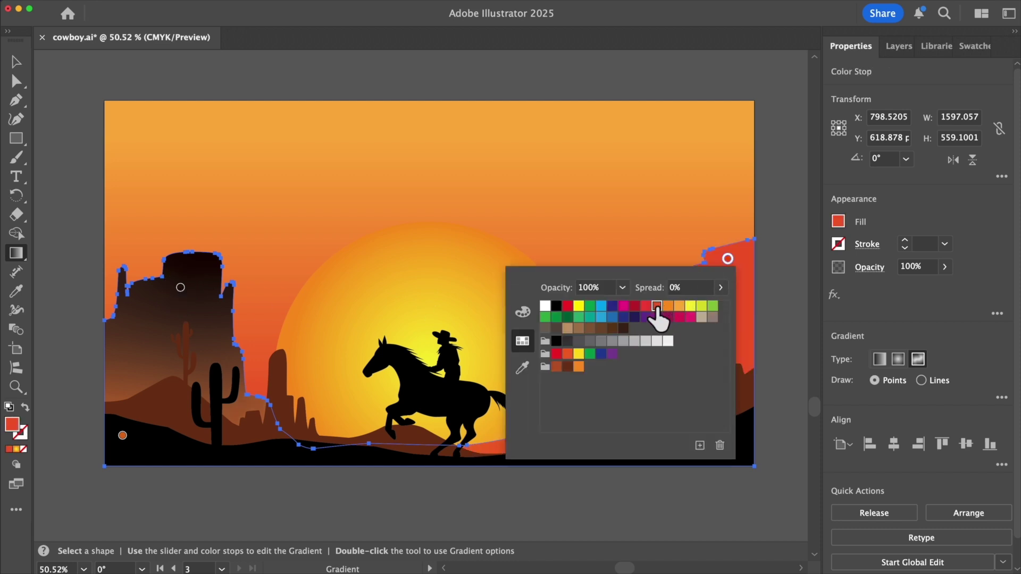
pyautogui.click(668, 307)
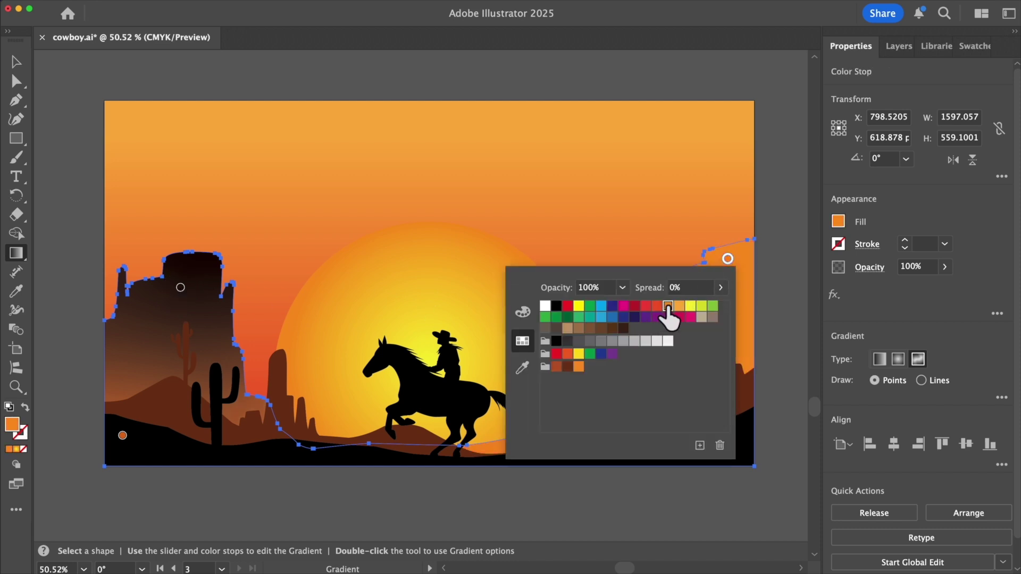
pyautogui.moveTo(727, 259); pyautogui.dragTo(723, 279)
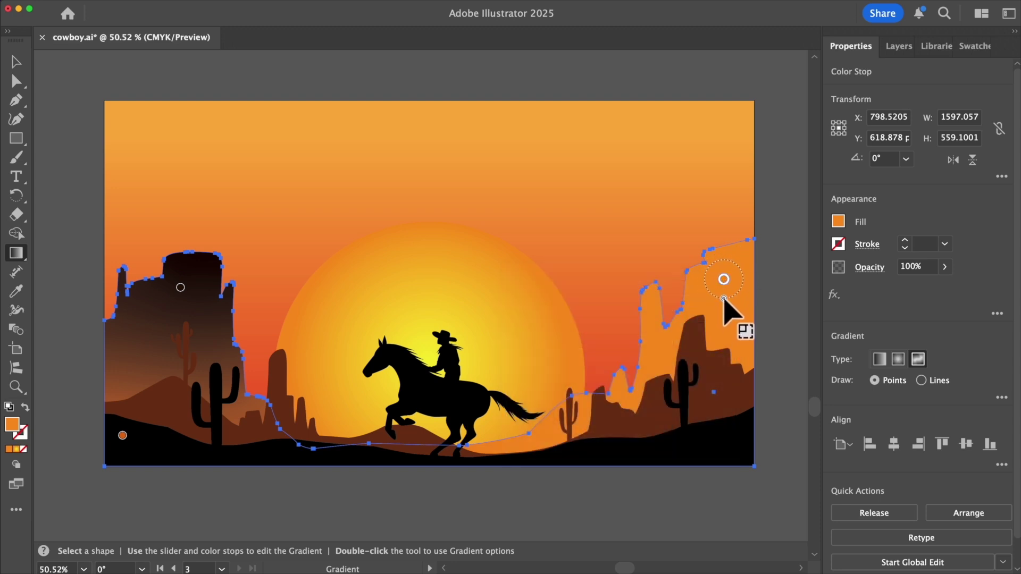
# Set the left mesa's point to red-orange and add a red point low in the valley
pyautogui.doubleClick(180, 287)
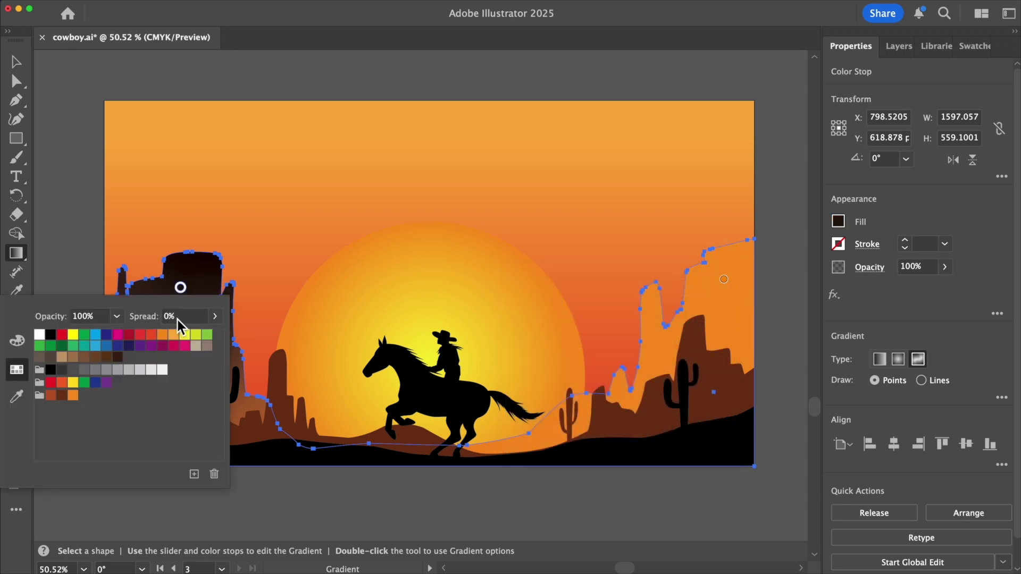
pyautogui.click(162, 335)
pyautogui.click(151, 334)
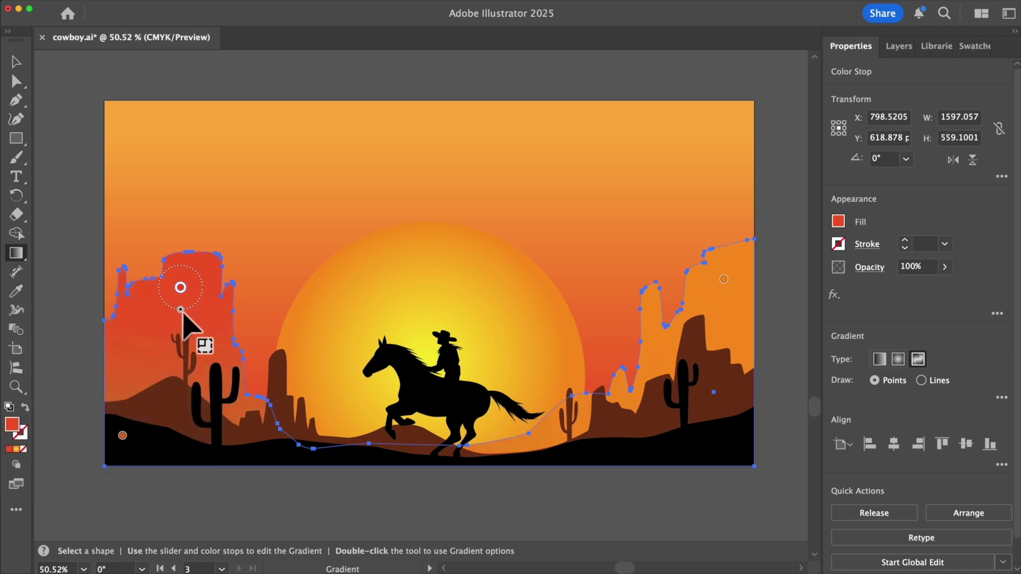
pyautogui.moveTo(192, 303); pyautogui.dragTo(206, 319)
pyautogui.click(616, 394)
pyautogui.moveTo(617, 395); pyautogui.dragTo(592, 415)
pyautogui.click(123, 435)
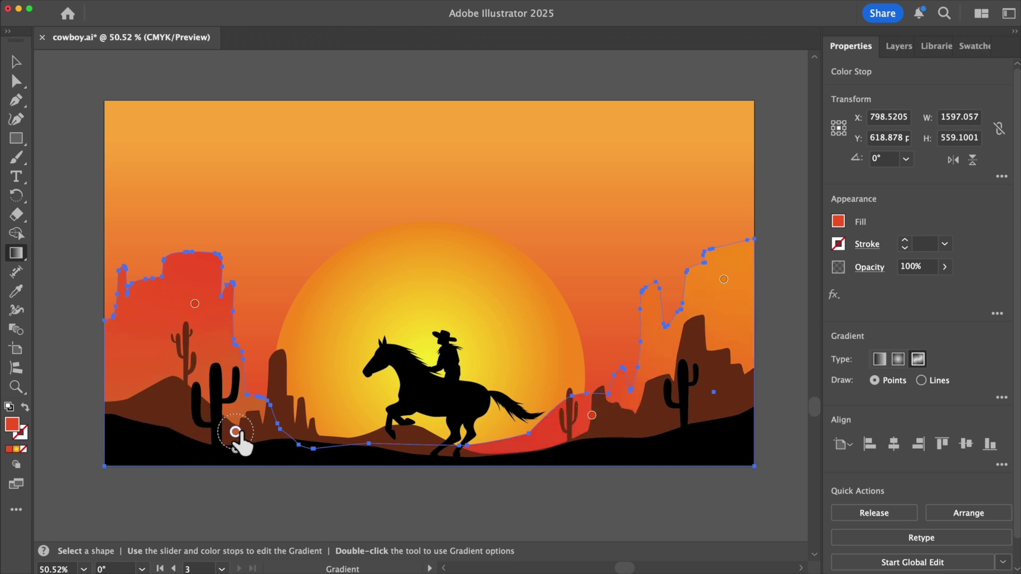
# Create a brown-to-orange linear gradient from the warm swatch group and apply it to the background
pyautogui.press('v')
pyautogui.click(838, 221)
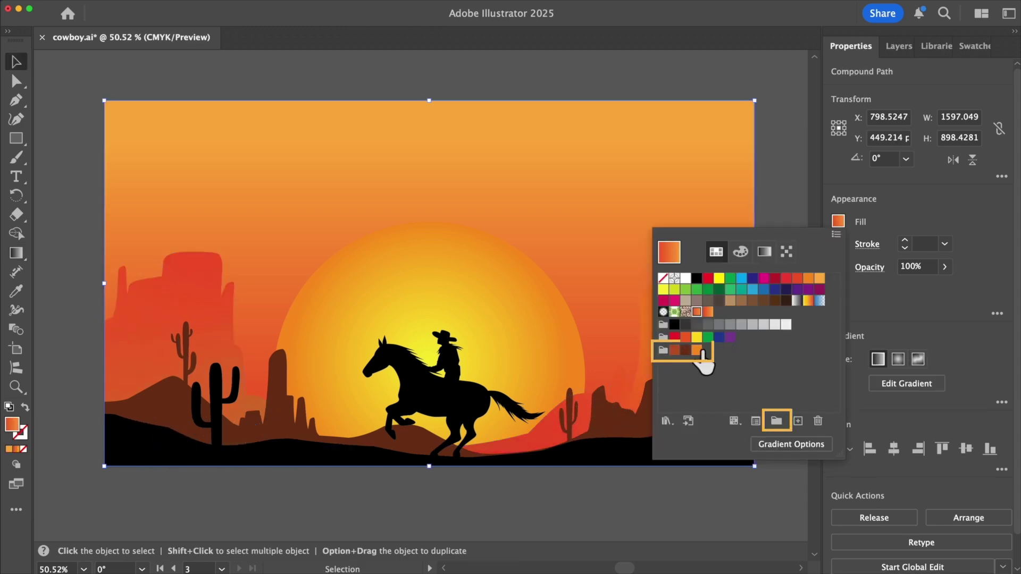
pyautogui.click(664, 351)
pyautogui.click(836, 235)
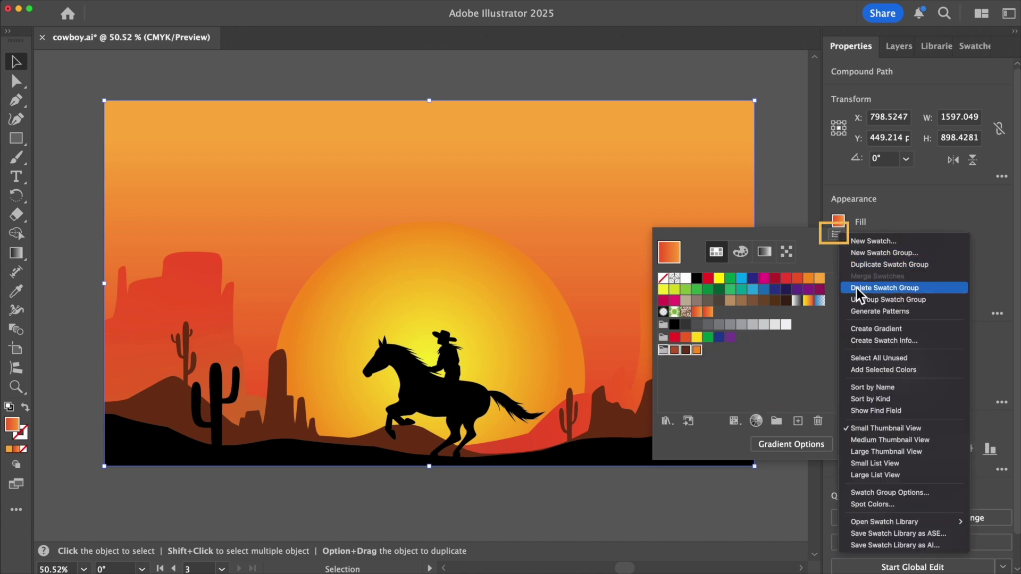
pyautogui.click(869, 330)
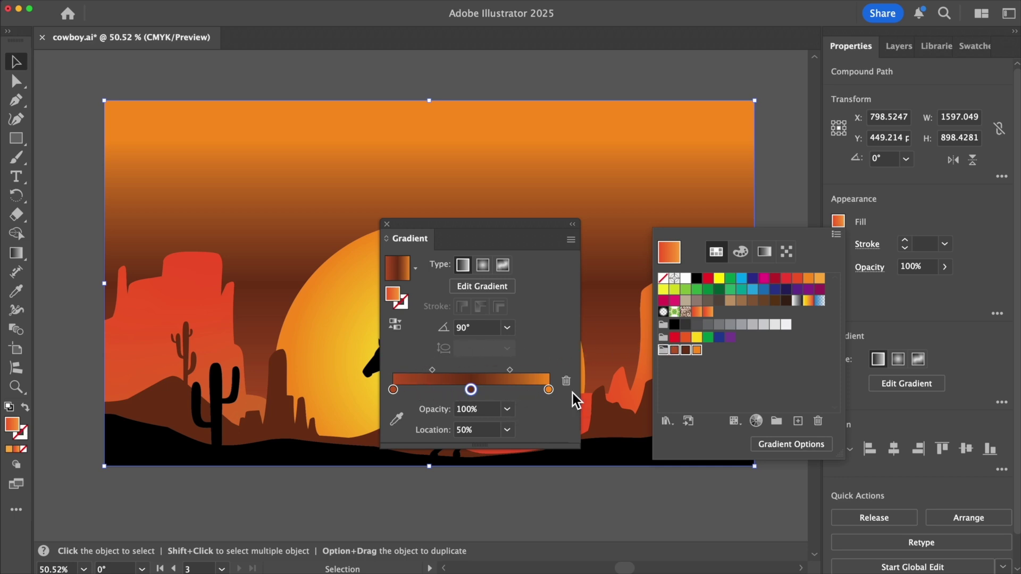
pyautogui.click(386, 228)
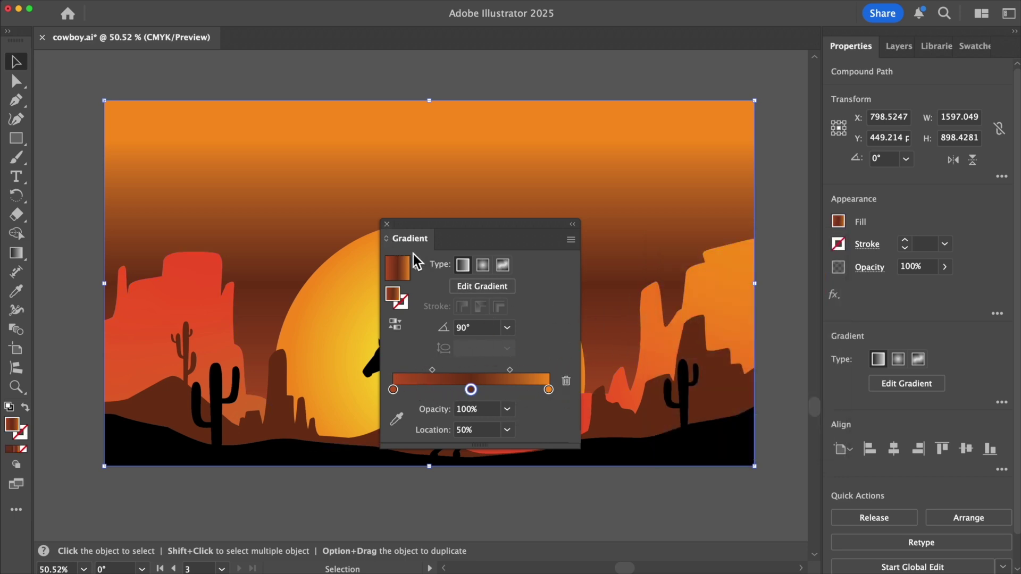
pyautogui.click(386, 224)
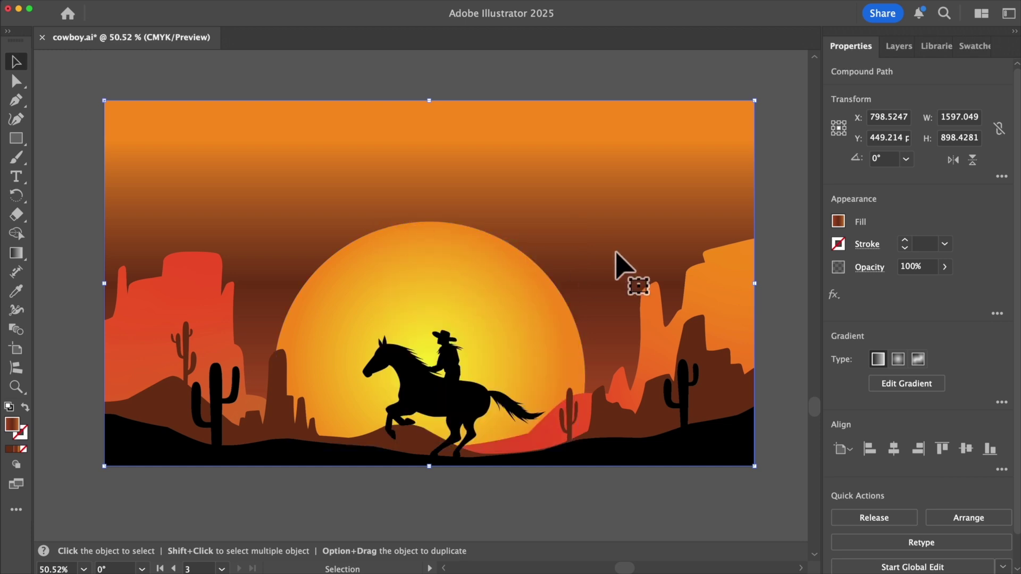
# Fill the sky with the Gold preset from the Gradients > Metals swatch library
pyautogui.click(839, 222)
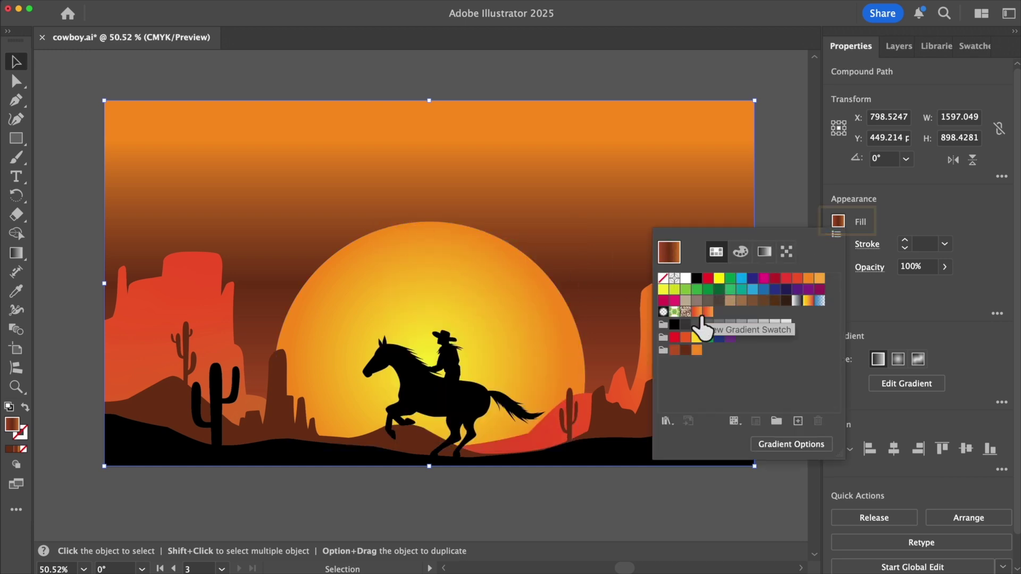
pyautogui.click(677, 433)
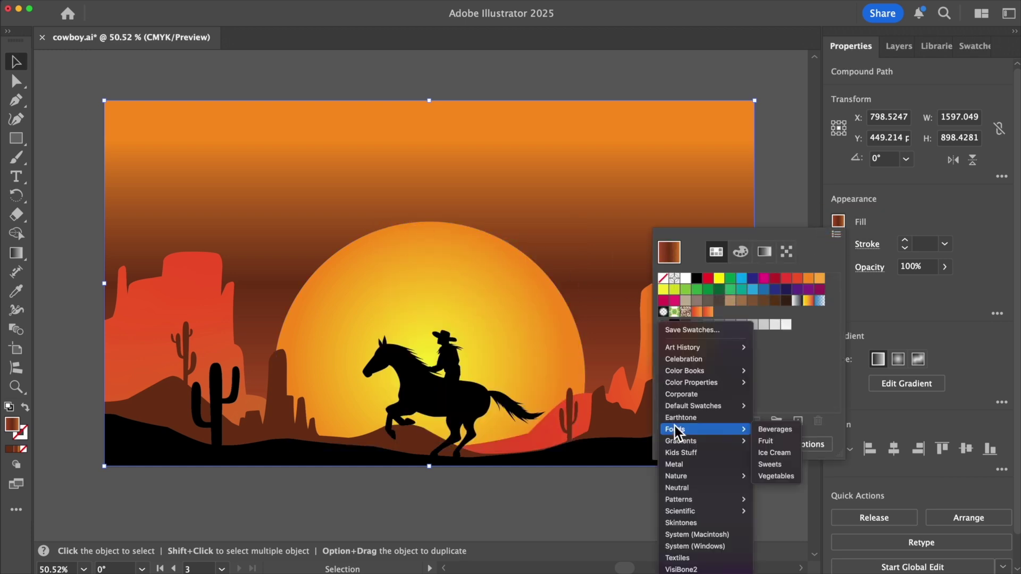
pyautogui.moveTo(680, 441)
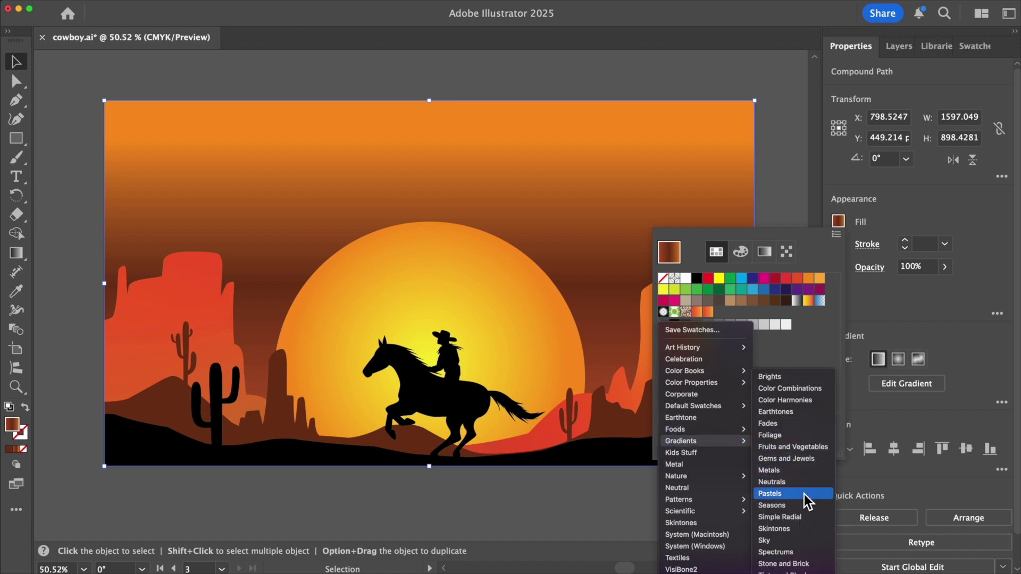
pyautogui.click(793, 470)
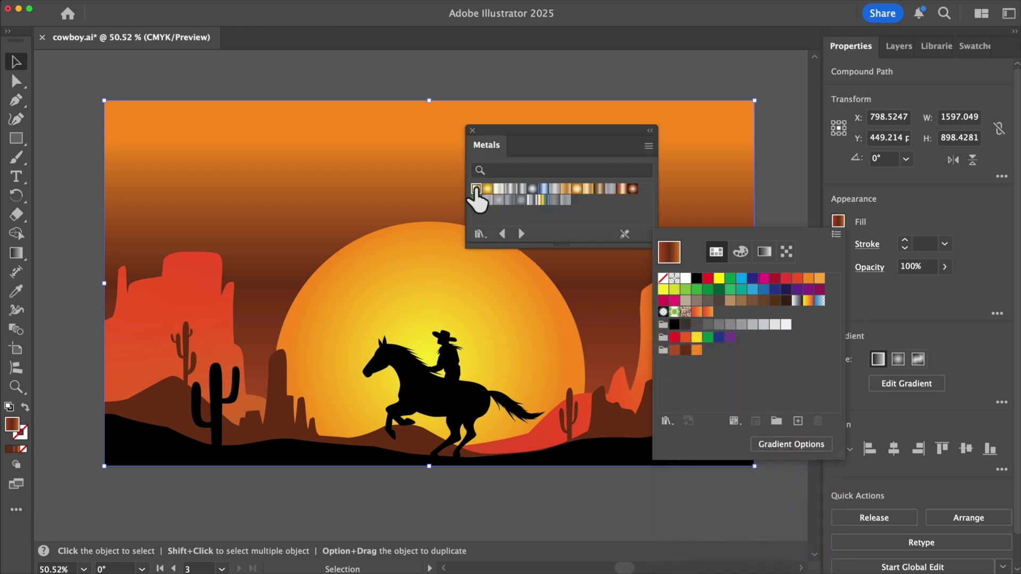
pyautogui.click(477, 199)
pyautogui.click(476, 189)
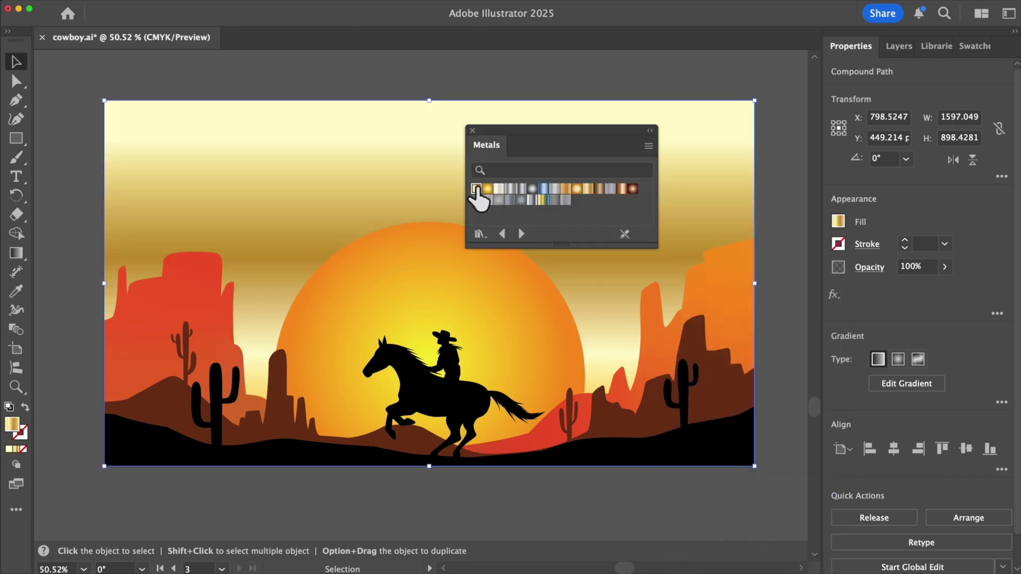
pyautogui.click(842, 227)
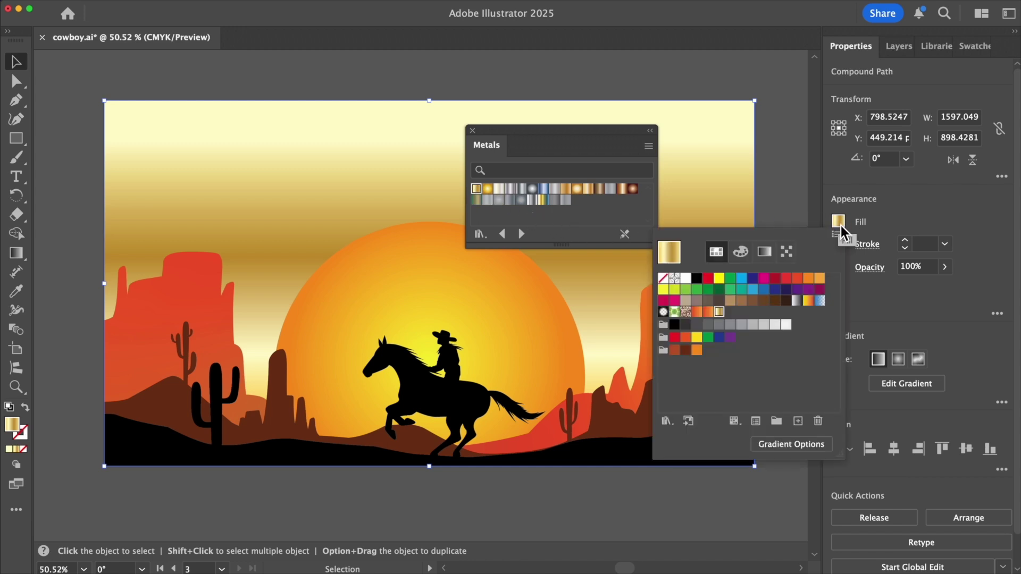
pyautogui.click(766, 252)
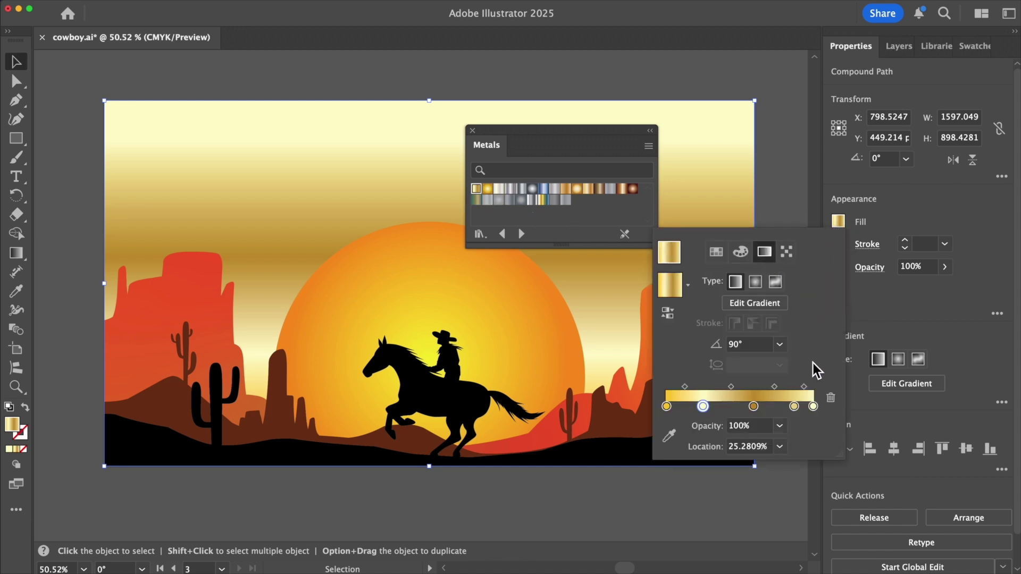